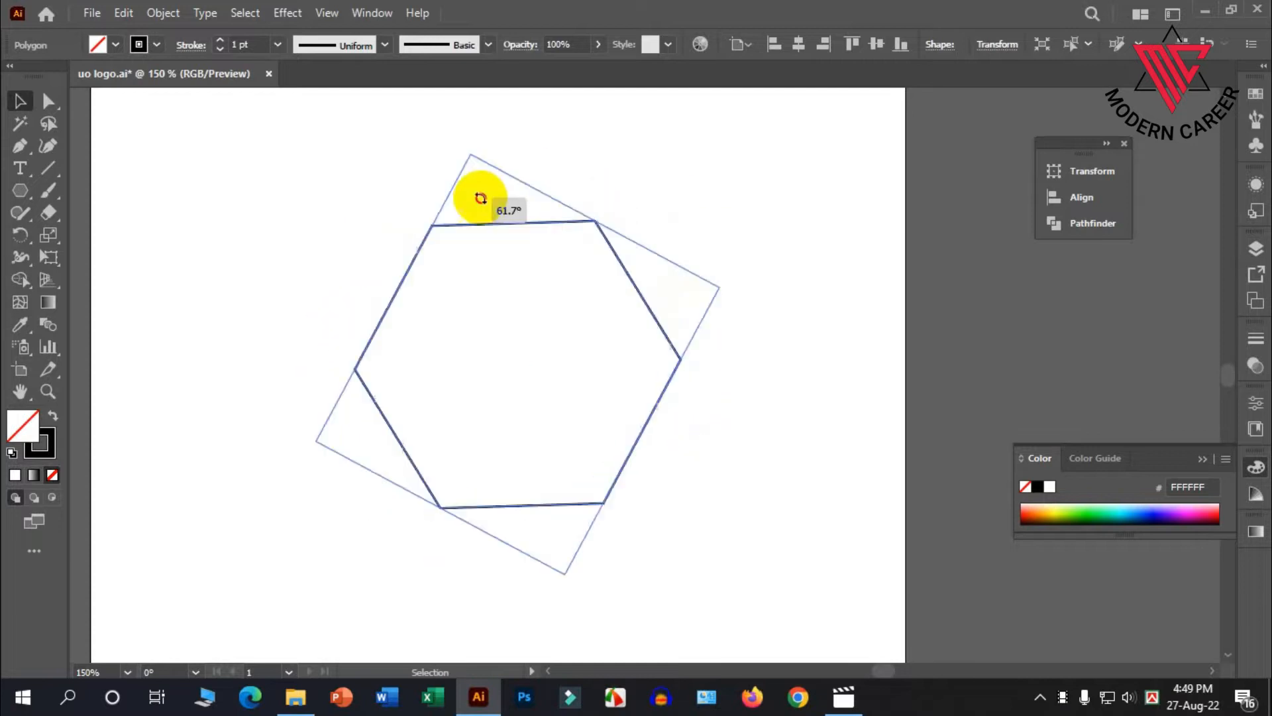
Step: Offset the upright hexagon's path inward by -20 px with miter joins
click(652, 262)
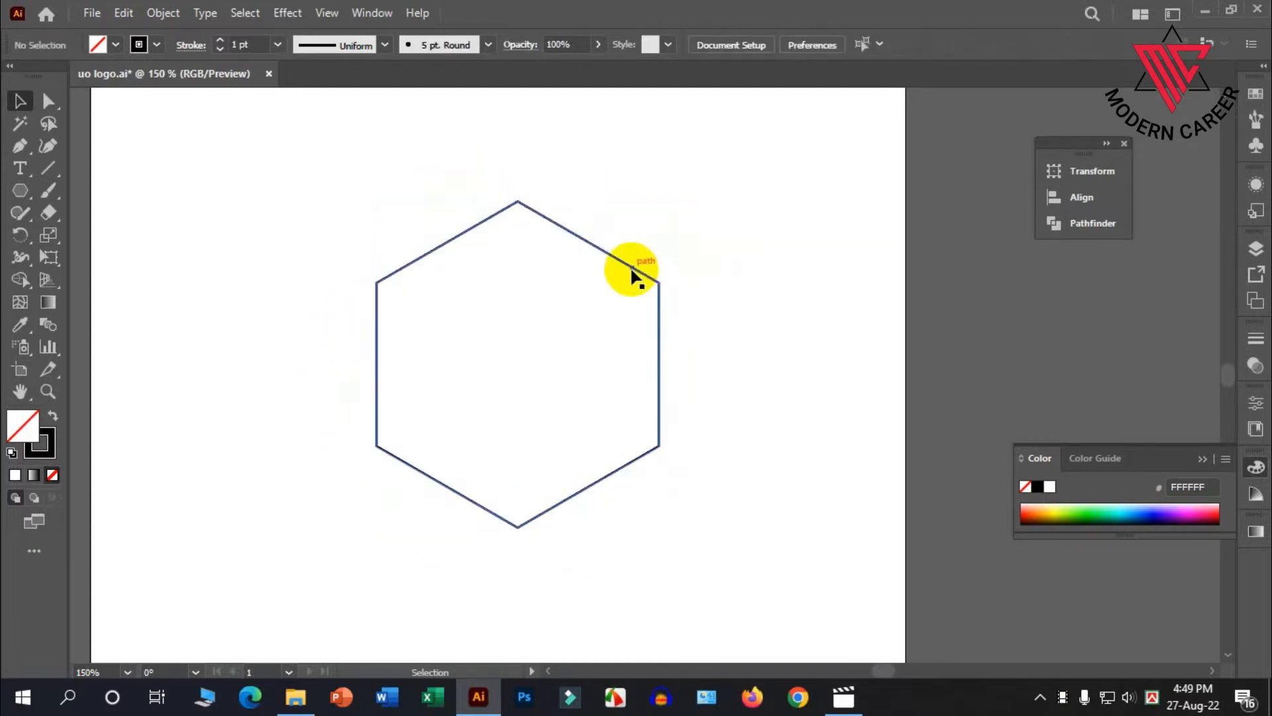
click(629, 267)
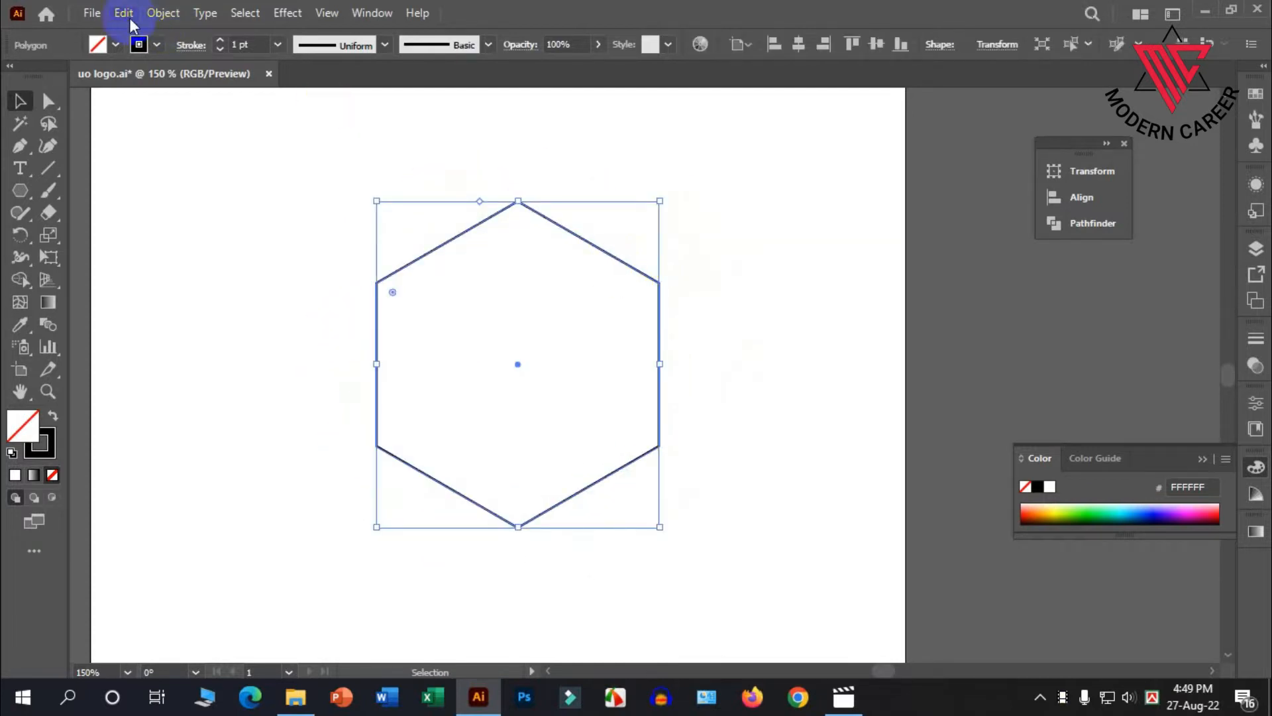
click(163, 12)
mouse_move(241, 450)
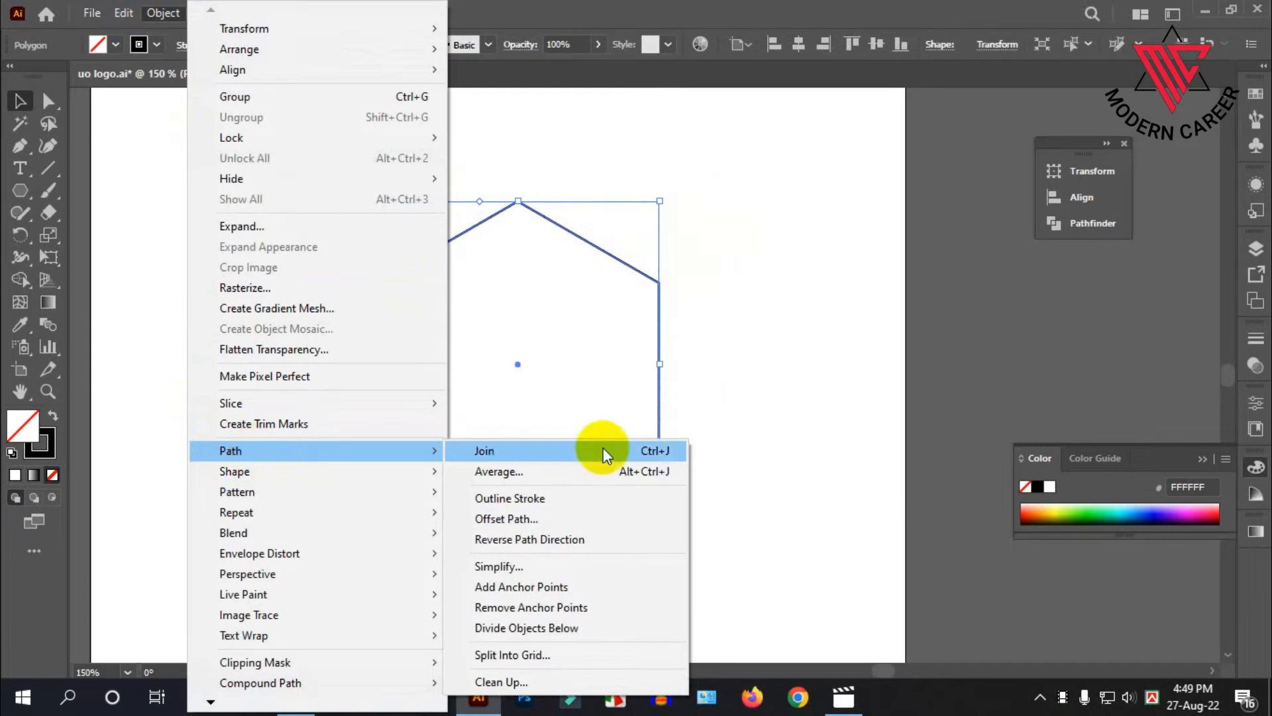
click(509, 518)
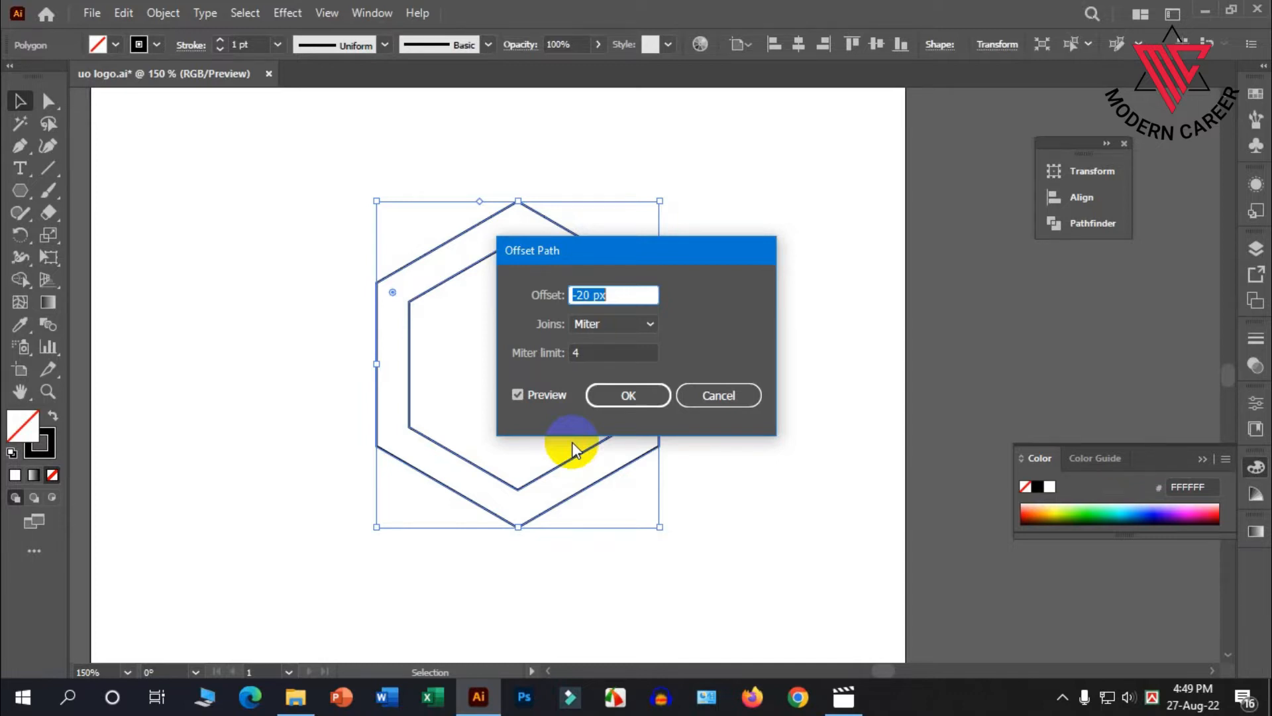
click(642, 396)
click(693, 307)
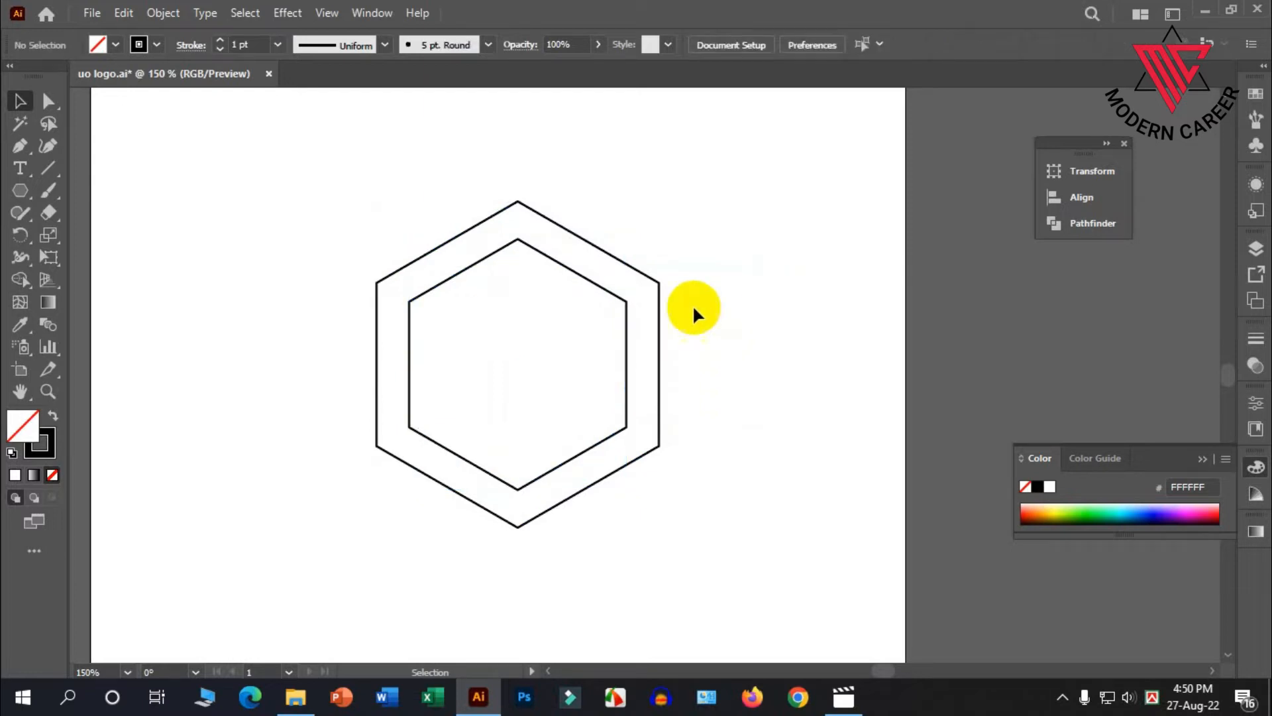
Step: Offset the inner hexagon's path by -10 px to add a third, smaller hexagon inside it
click(626, 299)
click(163, 12)
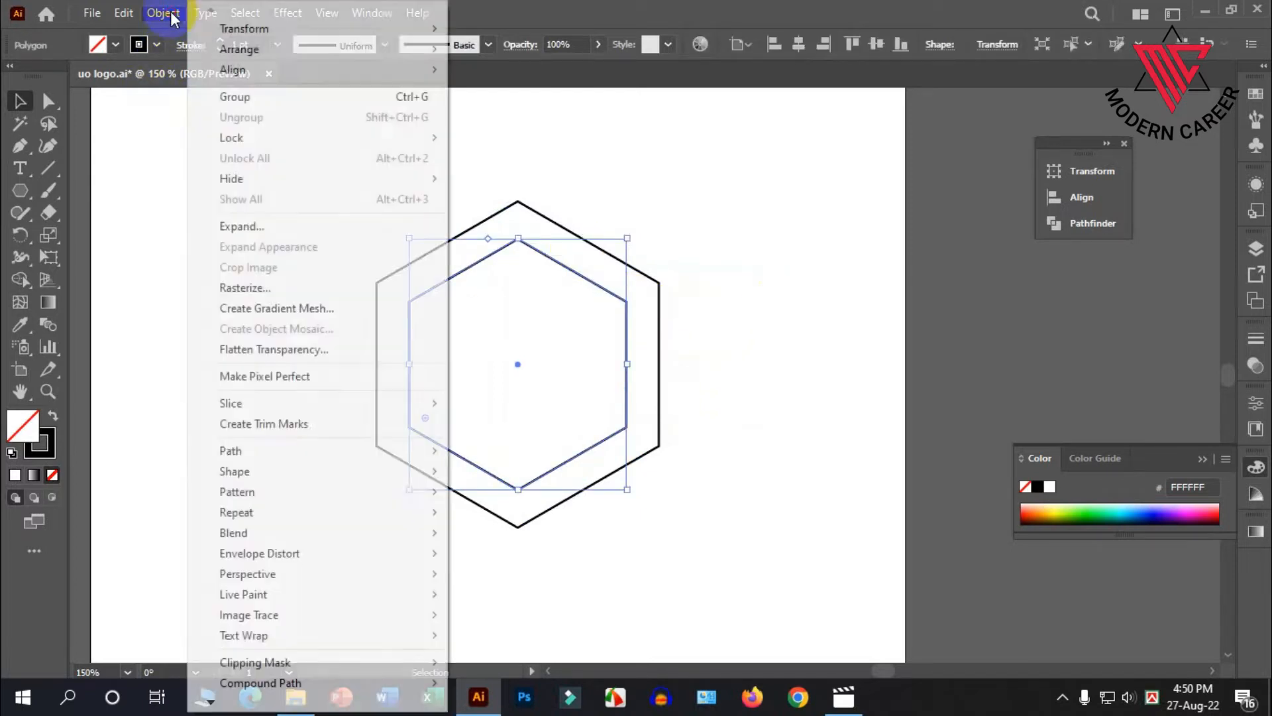
mouse_move(276, 448)
click(510, 518)
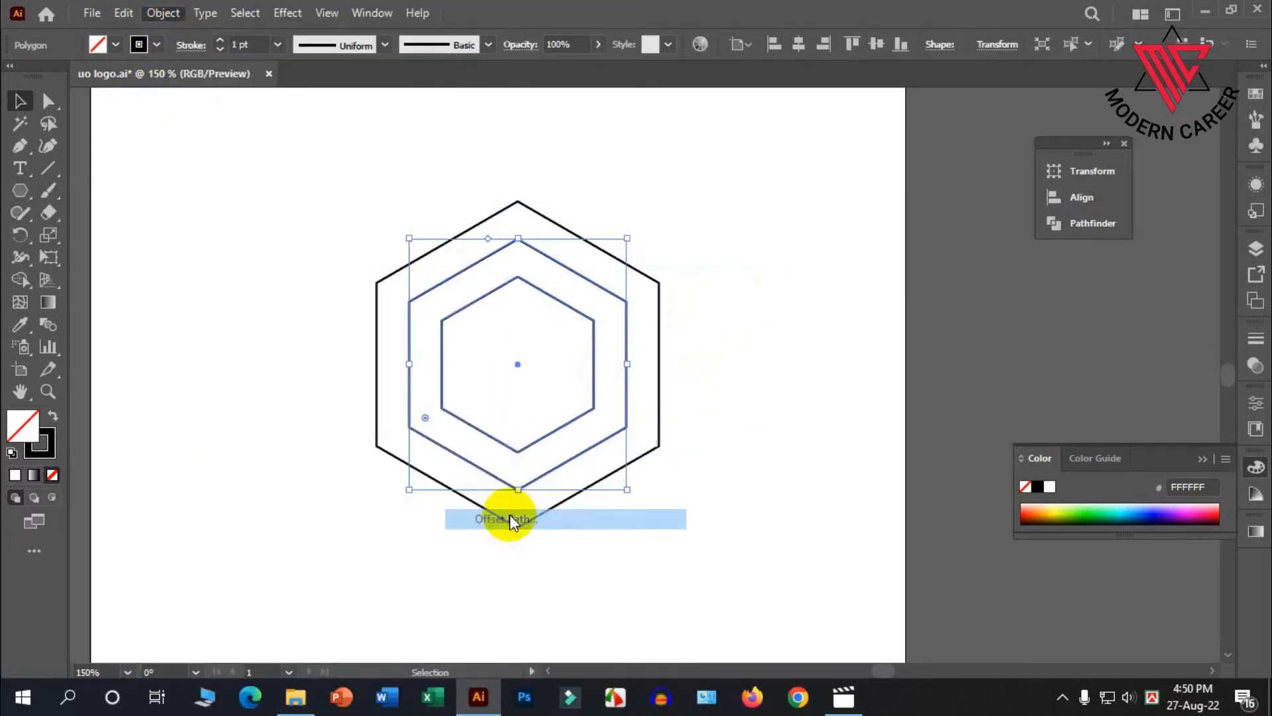
click(582, 295)
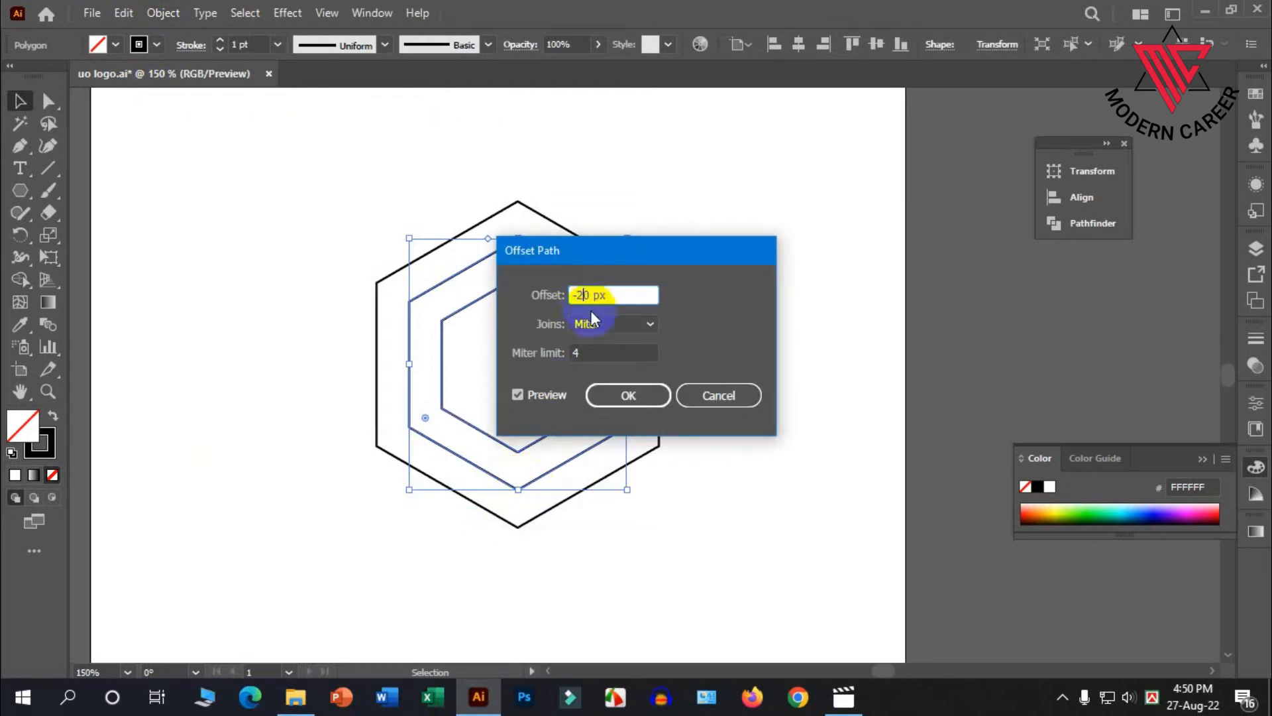
key(BackSpace)
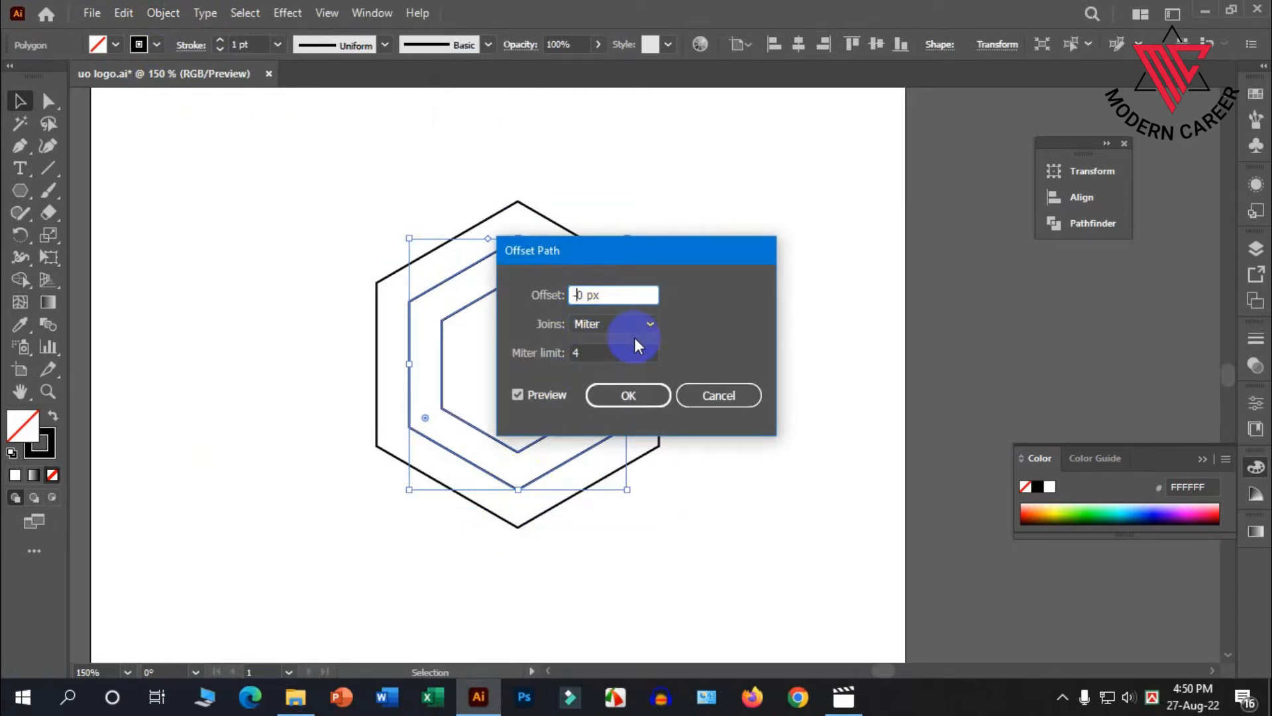
text(1)
click(629, 394)
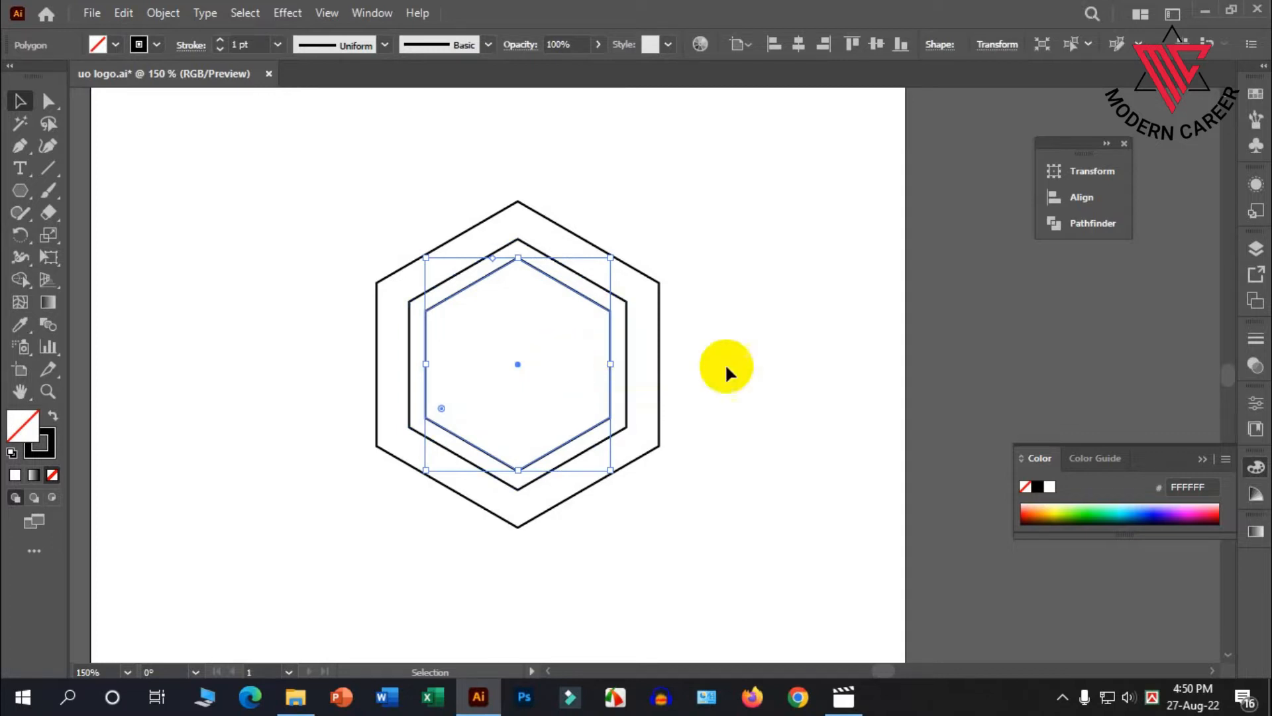
Step: Offset the smallest hexagon's path by -20 px to add a fourth hexagon at the centre
click(163, 13)
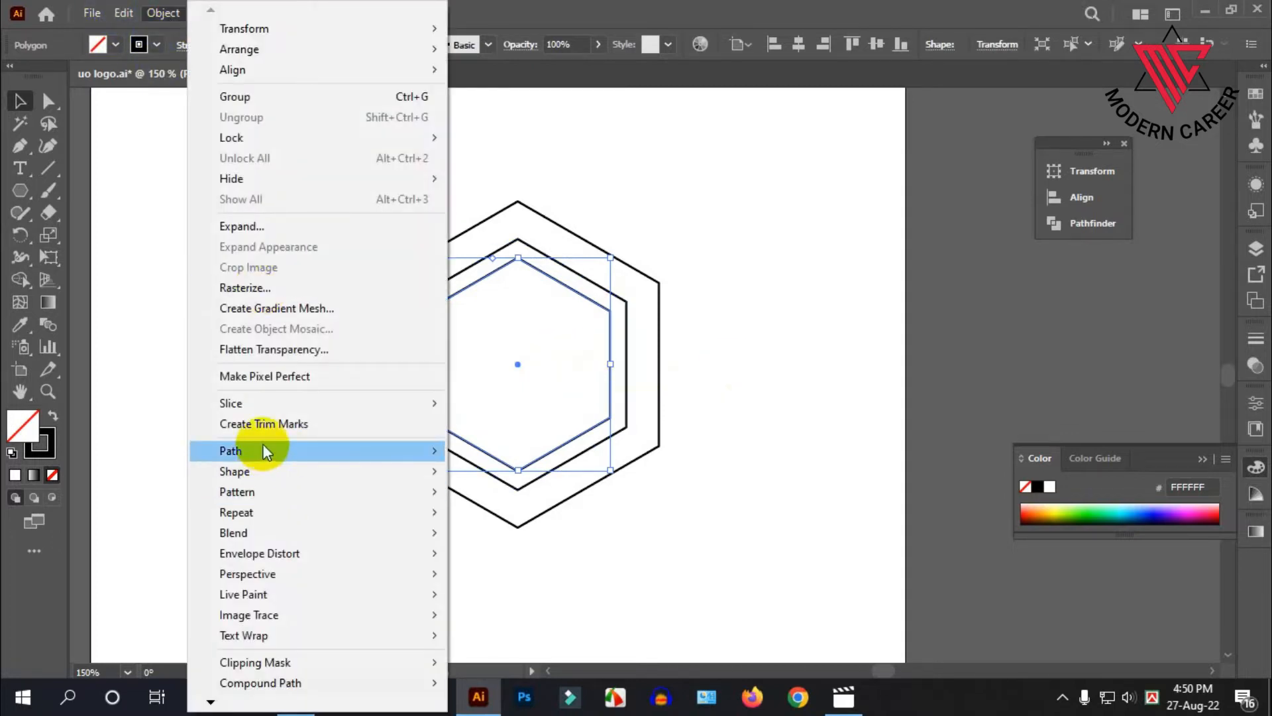
mouse_move(262, 447)
click(549, 517)
double_click(591, 295)
click(586, 293)
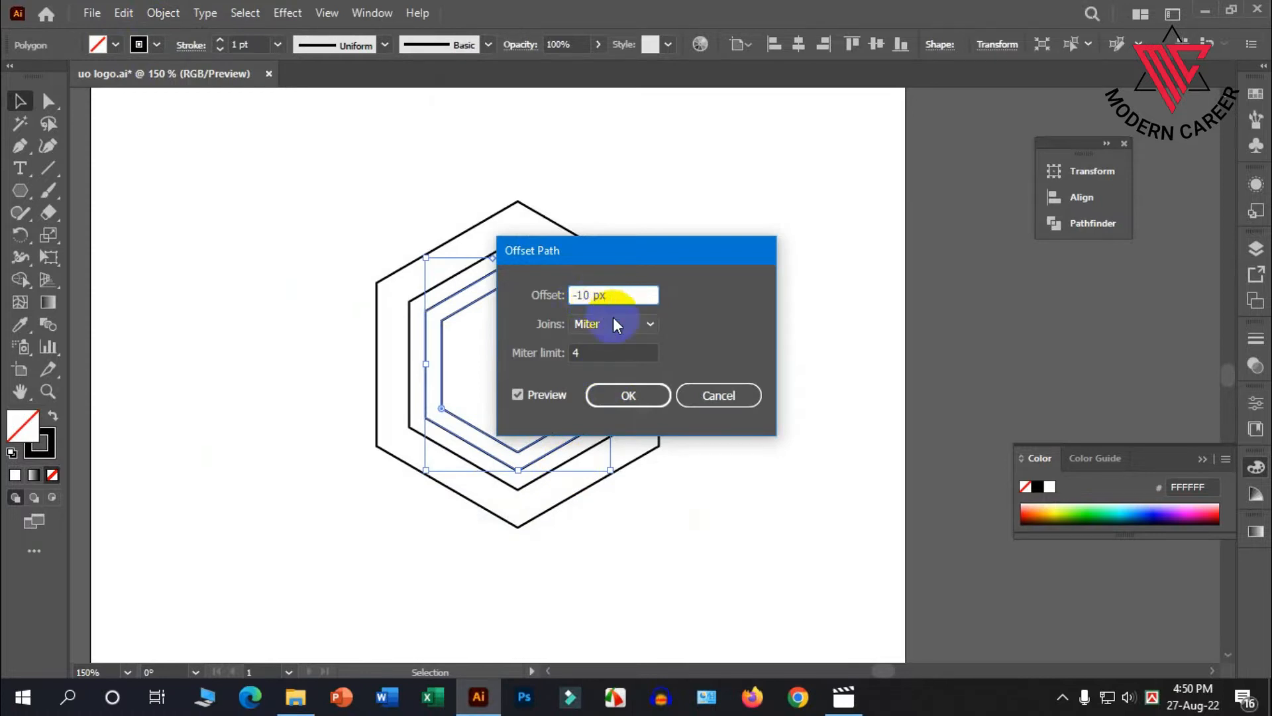
text(2)
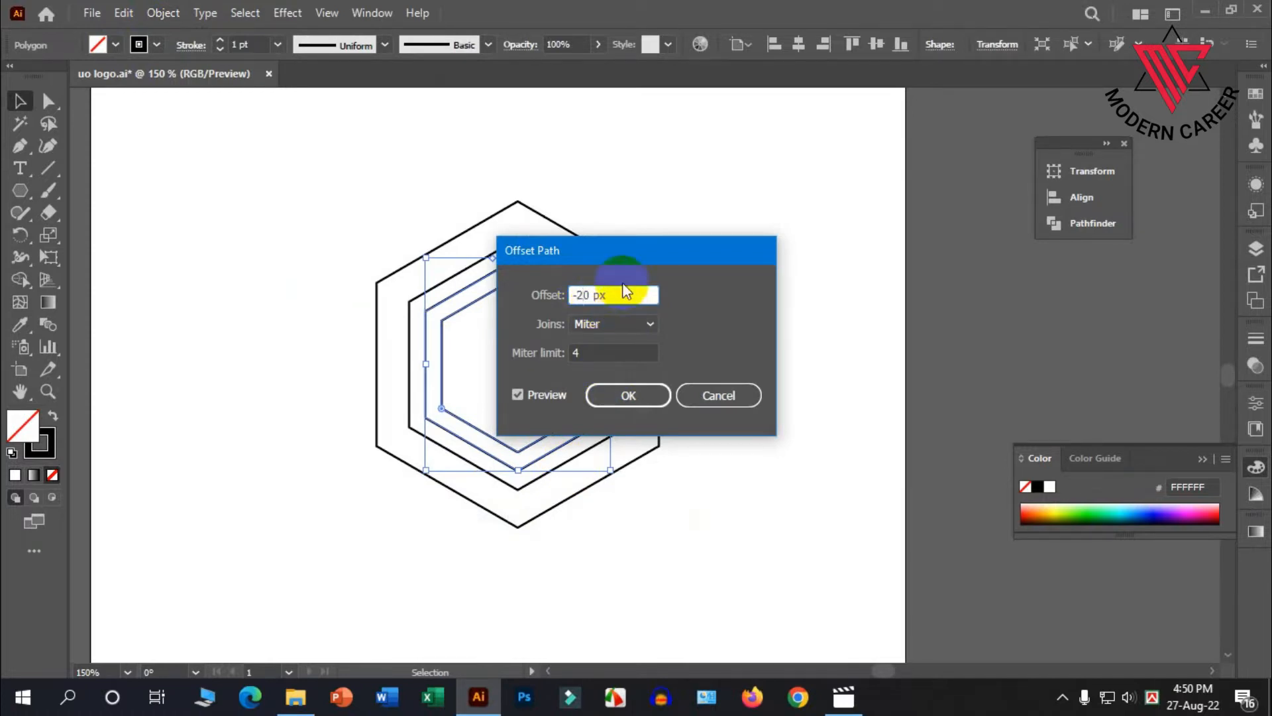
click(626, 395)
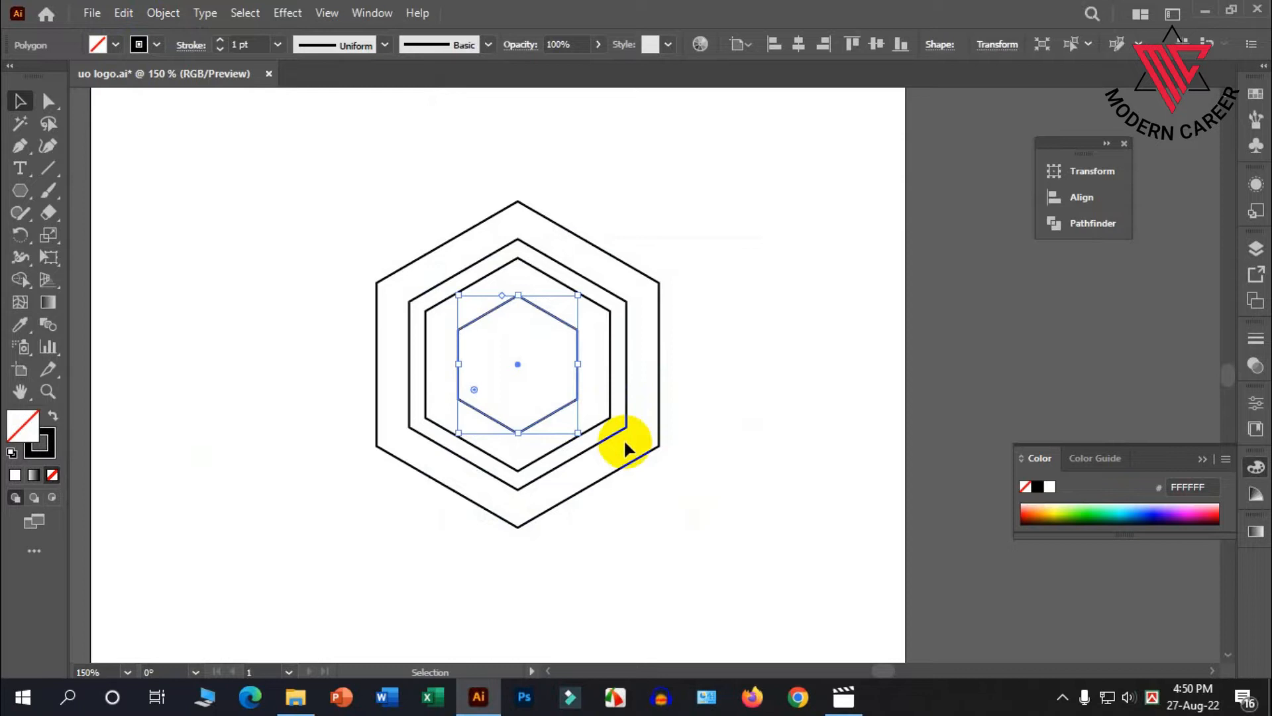
click(731, 341)
Step: Draw a tall narrow rectangle as wide as the outer hexagonal ring and place it vertically centred over the hexagons' left part
click(49, 169)
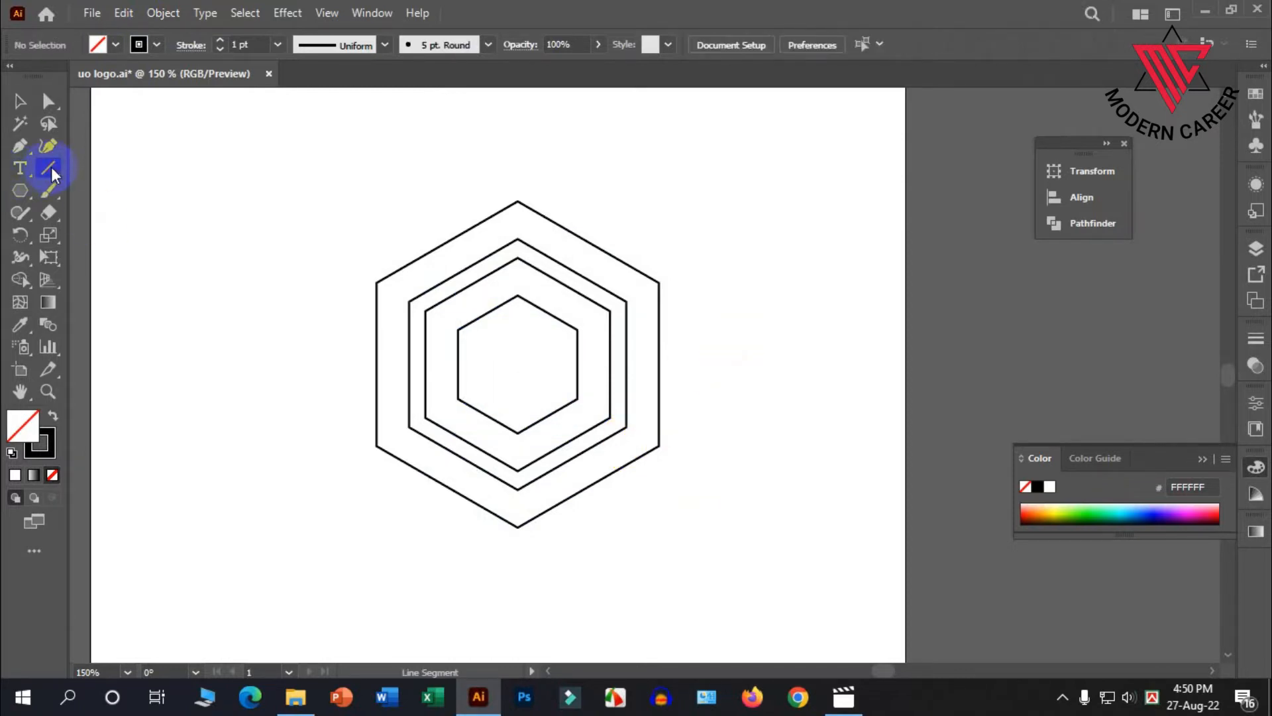
drag(20, 190, 67, 191)
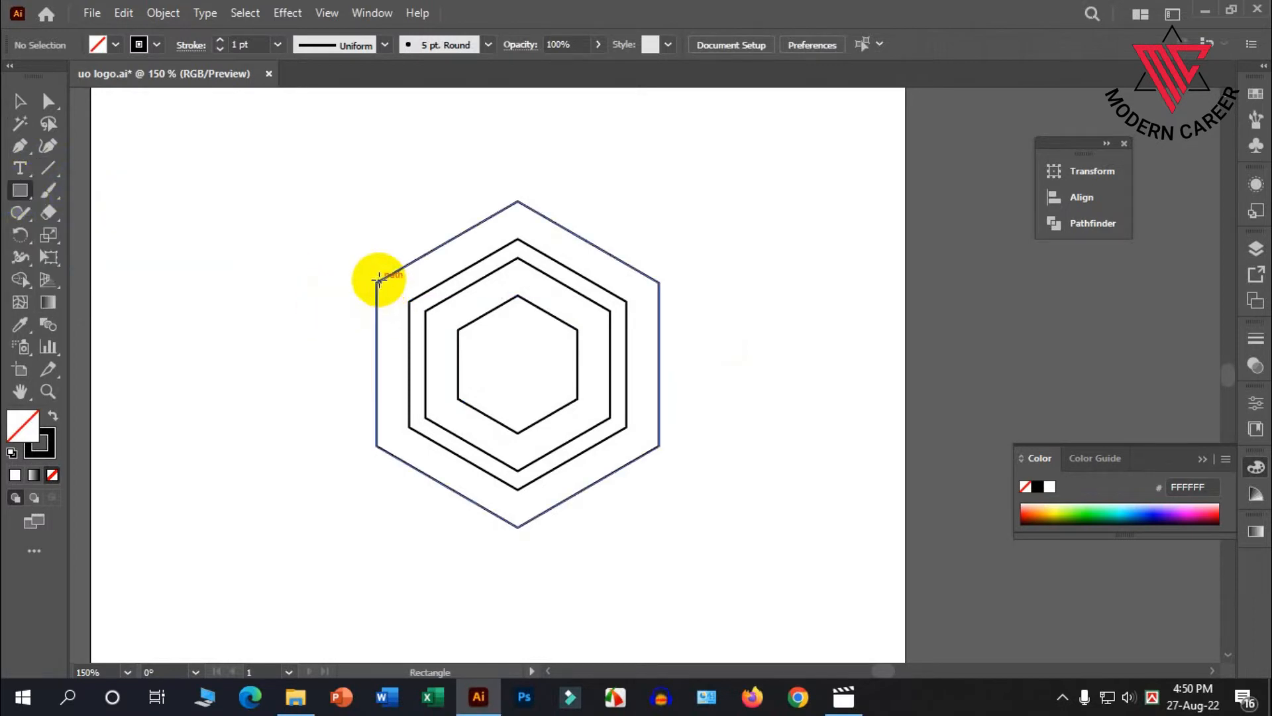
drag(376, 283, 408, 649)
click(19, 101)
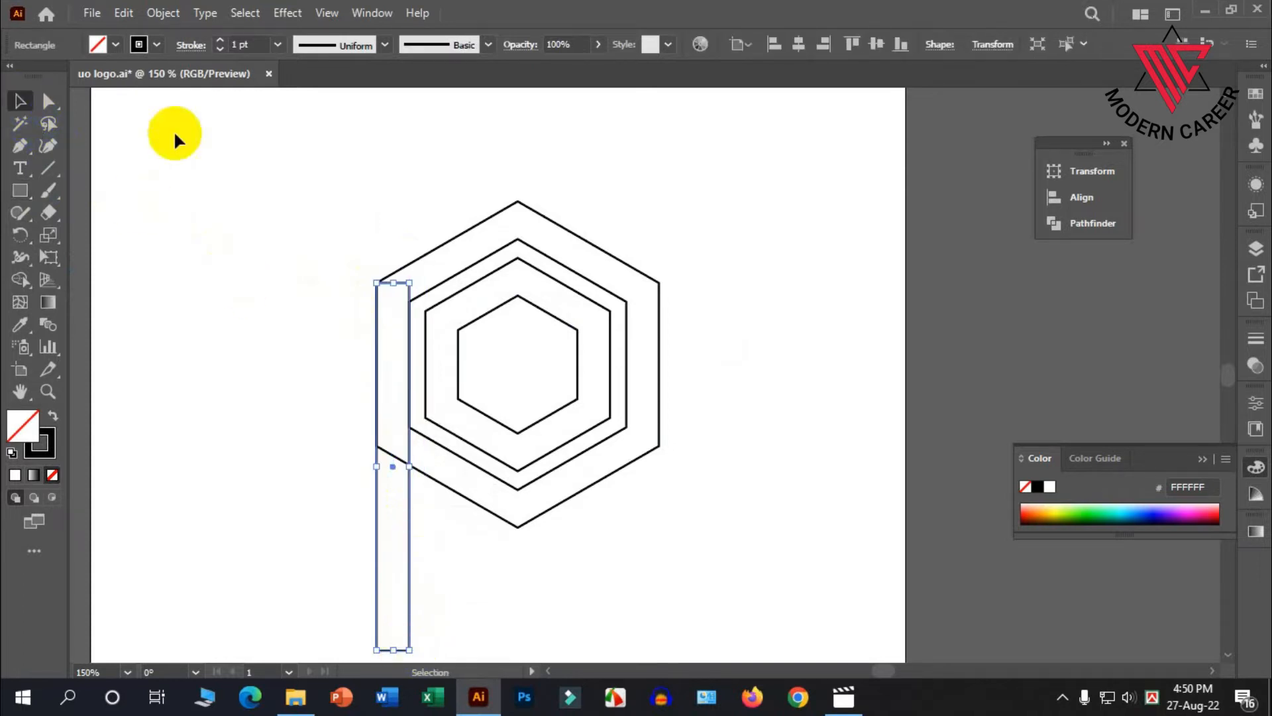
click(175, 136)
drag(410, 372, 426, 246)
key(shift+F7)
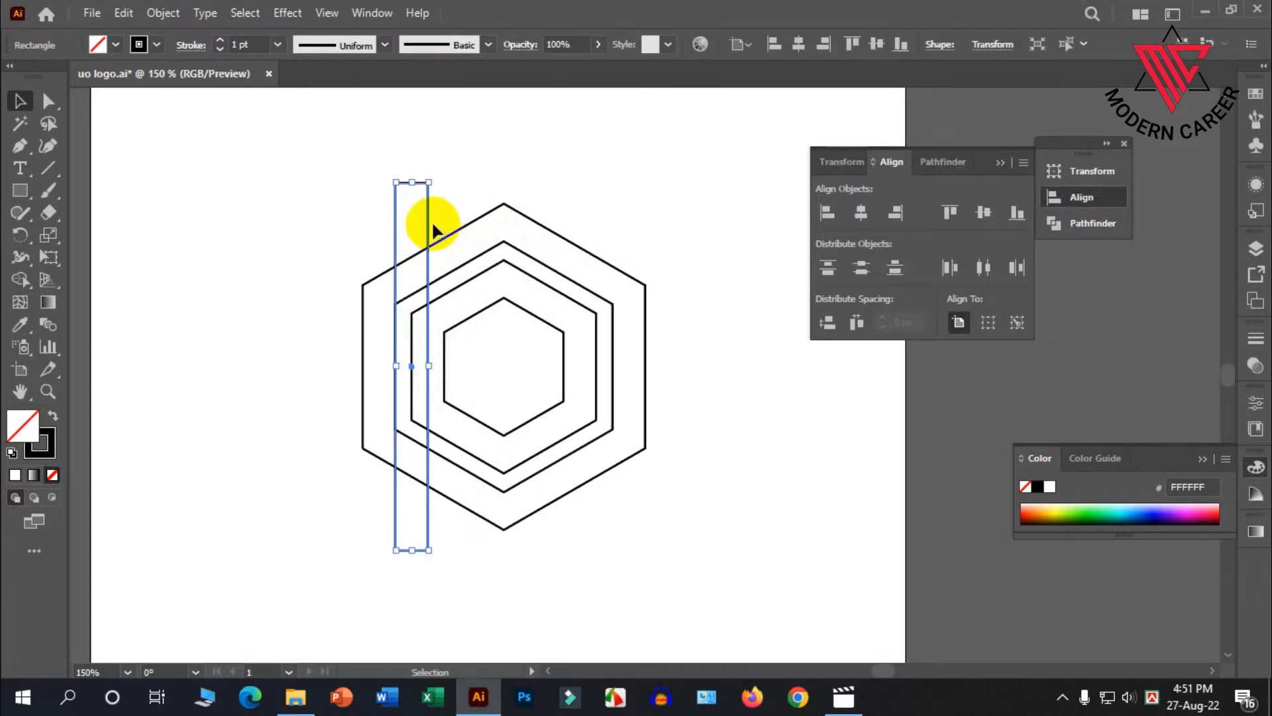
Step: Copy the vertical bar a short distance to the right and repeat the copy to make four evenly spaced bars
drag(429, 219, 476, 220)
key(a)
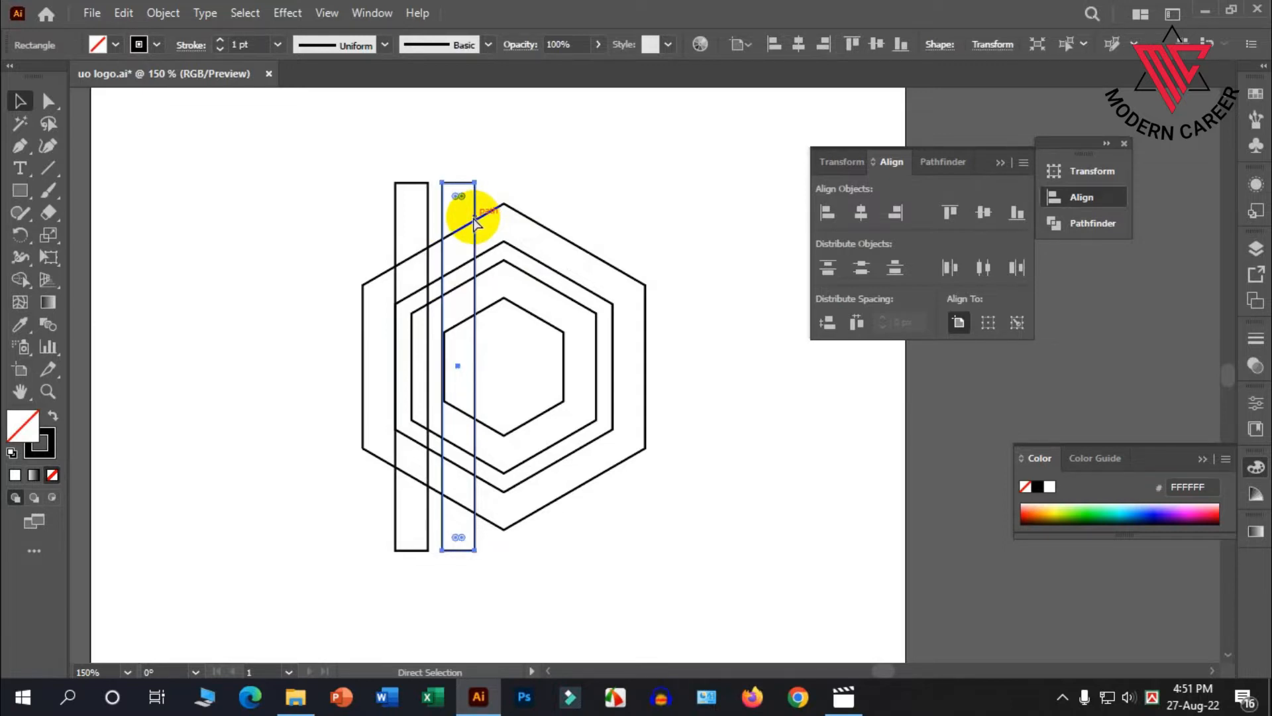
key(ctrl+d)
key(ctrl+d)
Step: Group the four vertical bars and centre them with the hexagons horizontally and vertically
drag(489, 159, 564, 193)
right_click(543, 189)
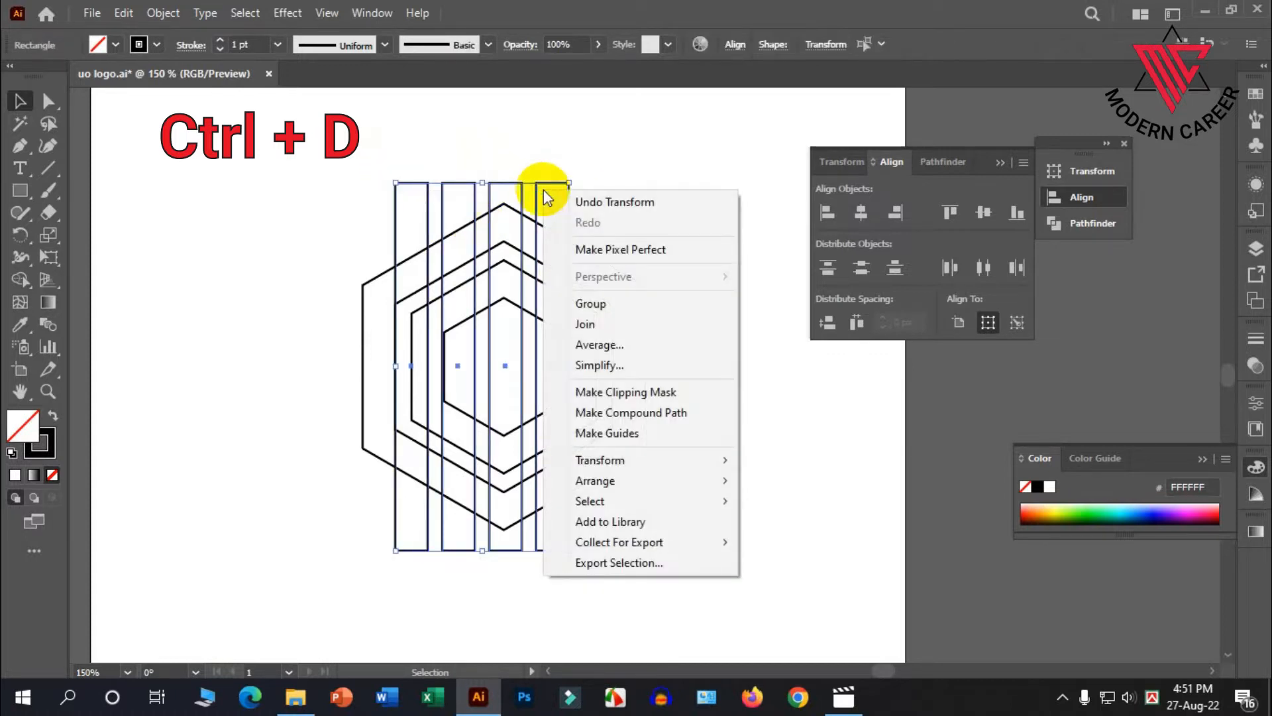
click(600, 303)
drag(636, 199, 545, 327)
click(856, 213)
click(983, 213)
click(685, 382)
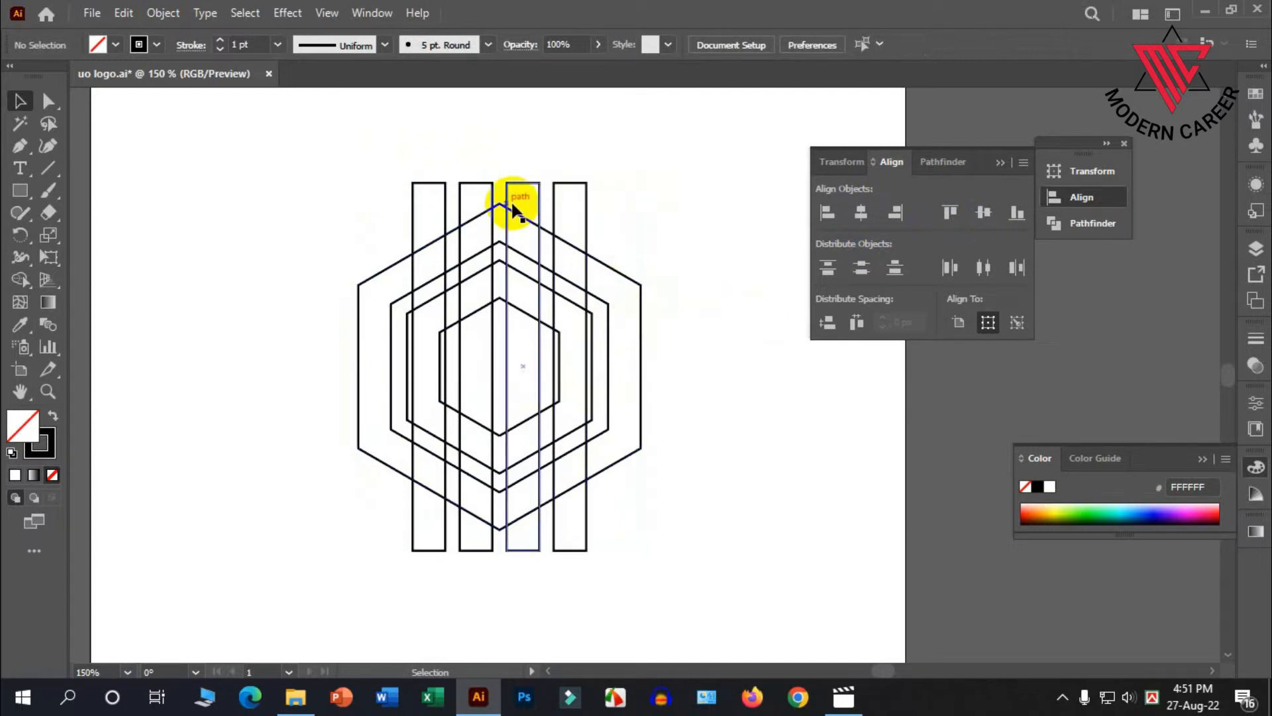
Step: Draw a thin horizontal rectangle from the smallest hexagon's upper-left corner and shift it left to centre it across the hexagons
click(20, 190)
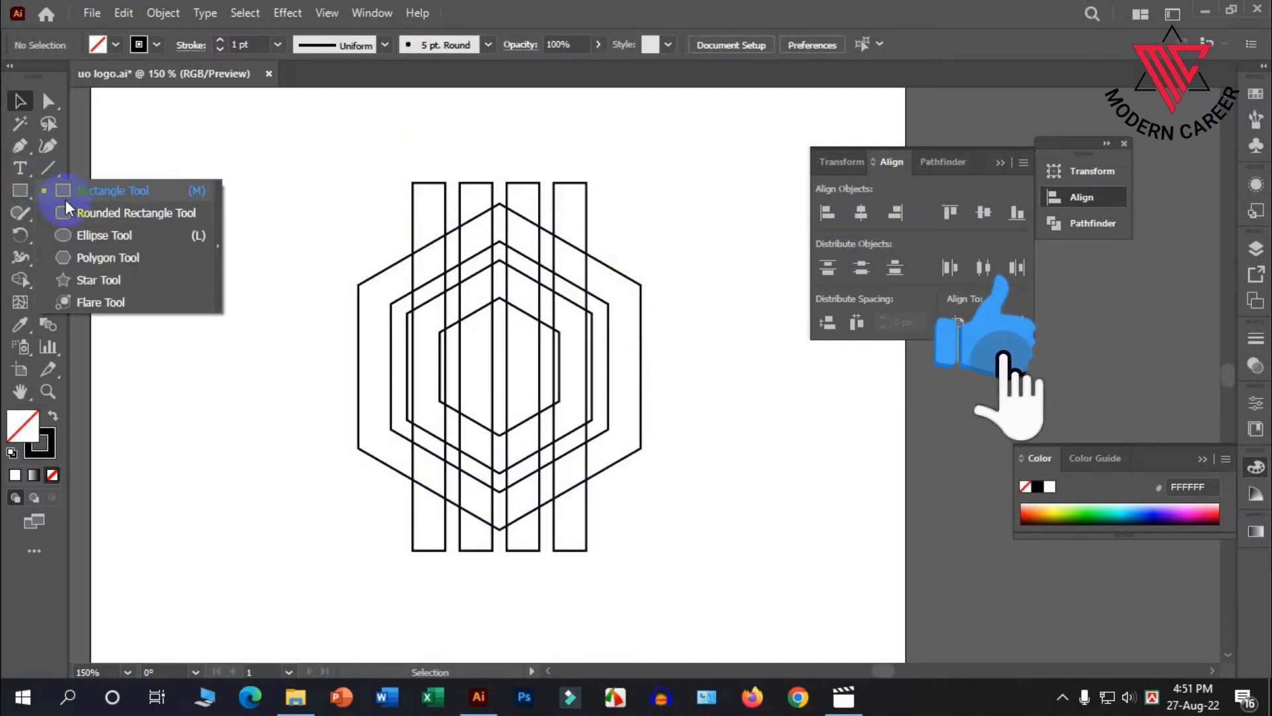
click(66, 193)
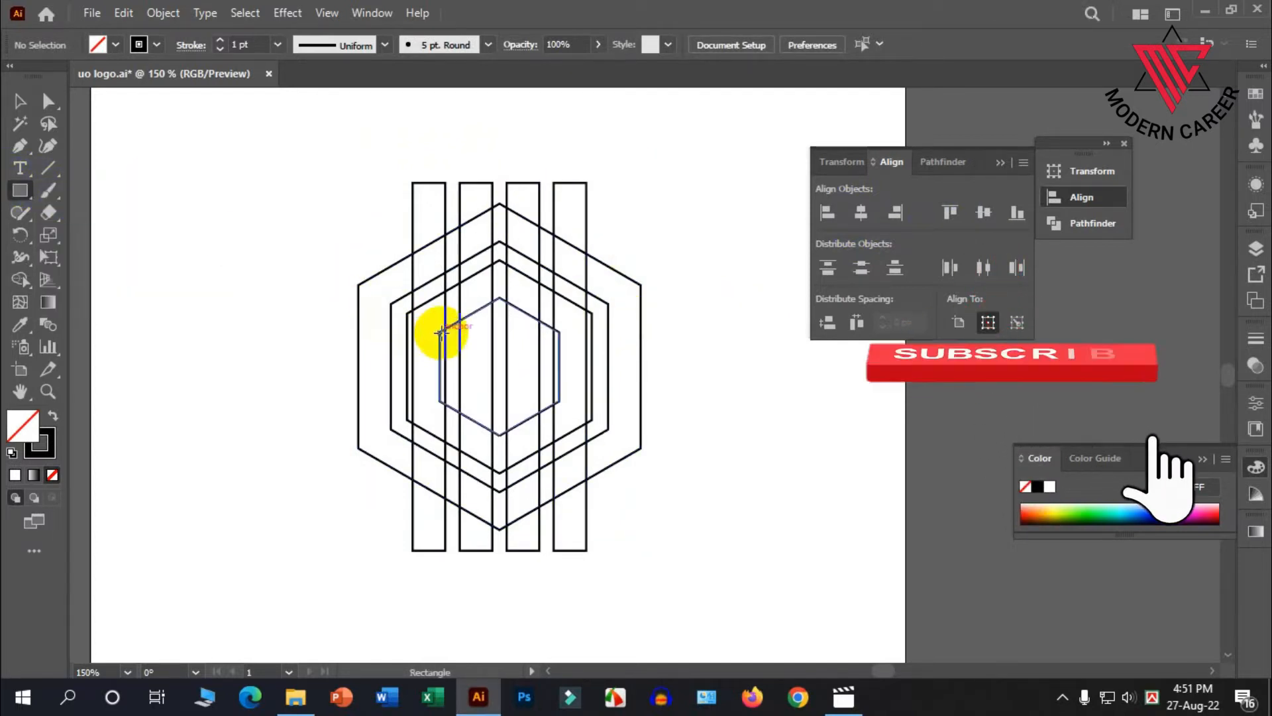
drag(439, 336, 734, 345)
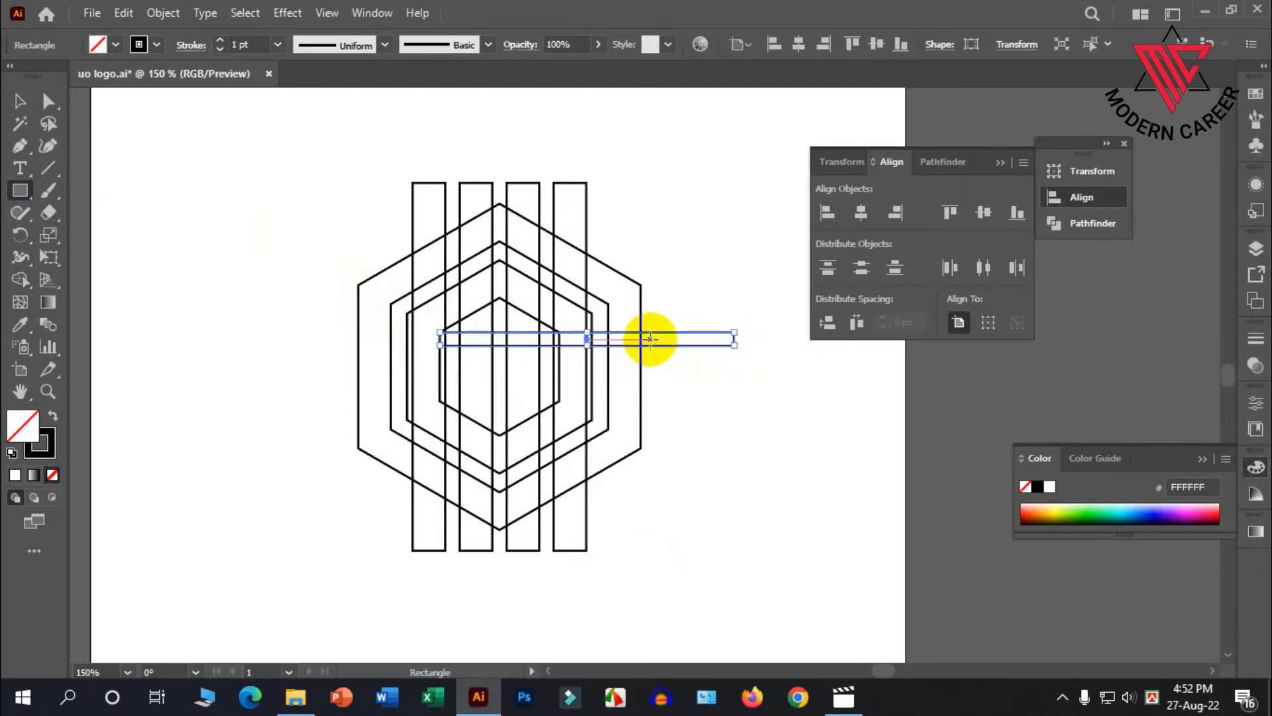
key(v)
drag(651, 332, 563, 335)
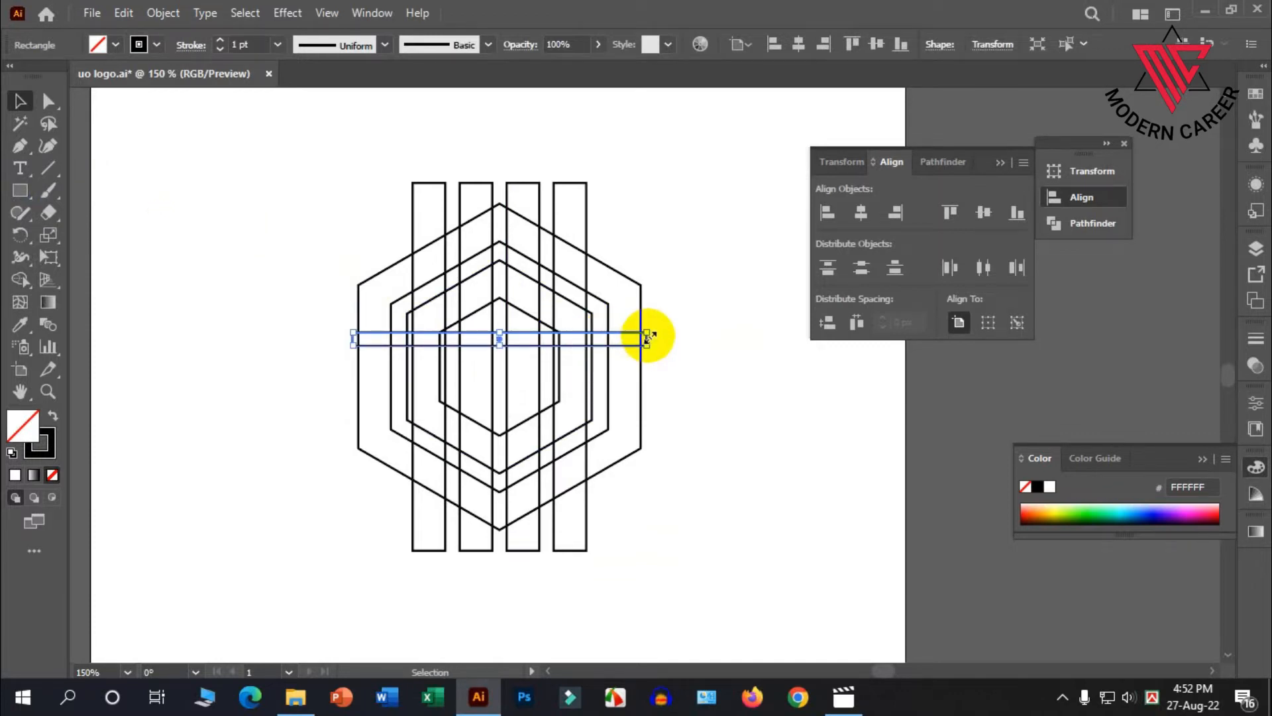
Step: Widen and reposition the thin horizontal bar so it extends past both sides of the outer hexagon
scroll(643, 333, up, 2)
scroll(628, 372, up, 2)
drag(665, 390, 791, 390)
scroll(762, 430, down, 1)
drag(605, 356, 583, 356)
click(833, 471)
scroll(832, 472, down, 1)
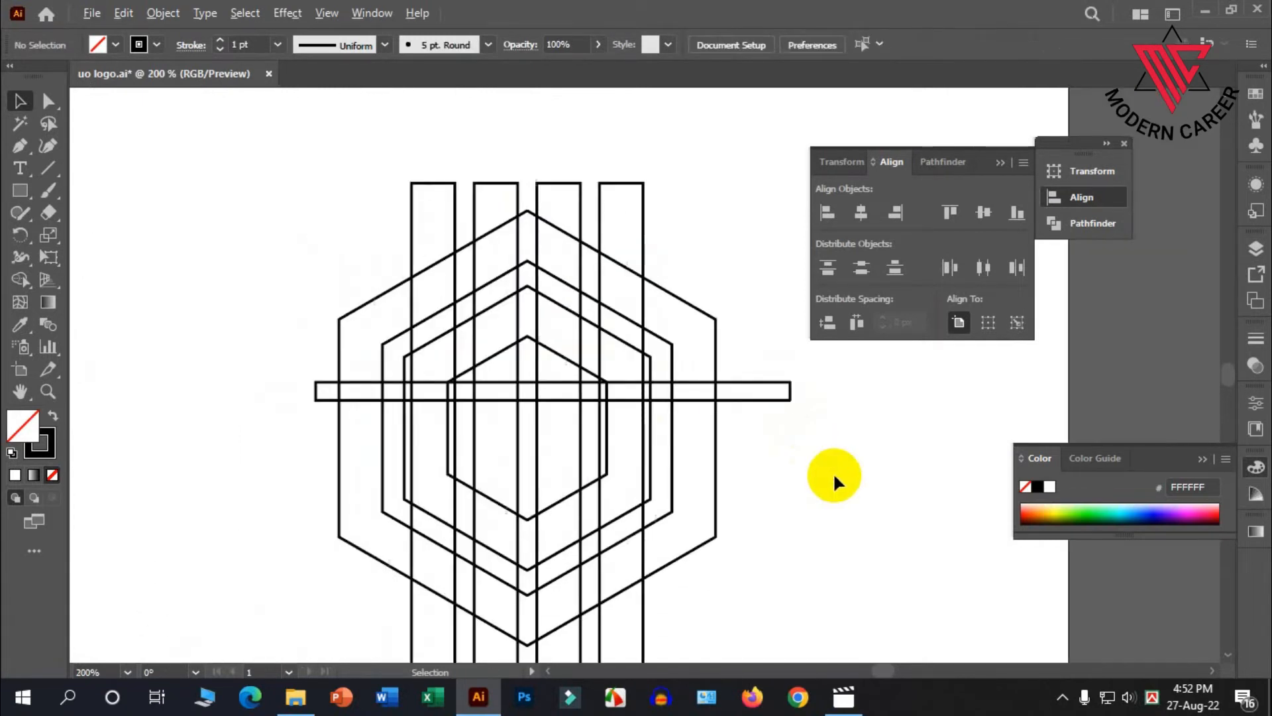
scroll(726, 462, down, 1)
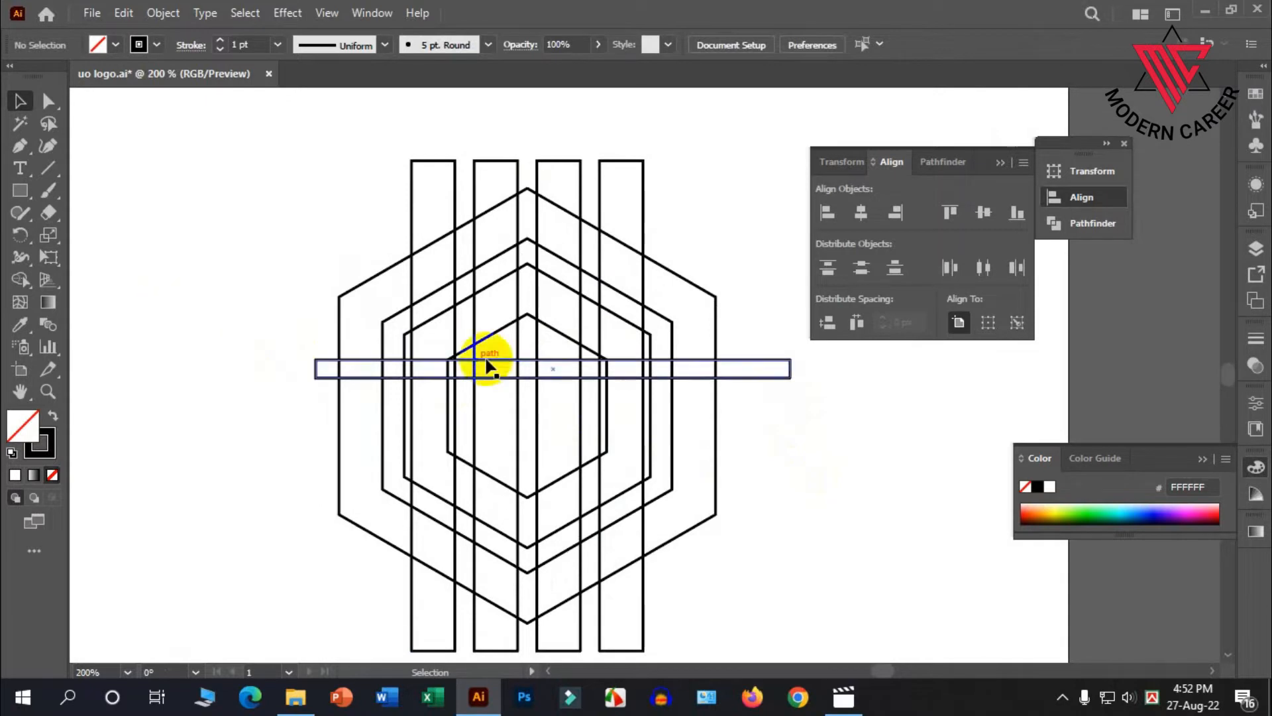
Step: Draw a circle about 39 px in diameter over the upper-right corner of the outer hexagonal ring
click(20, 190)
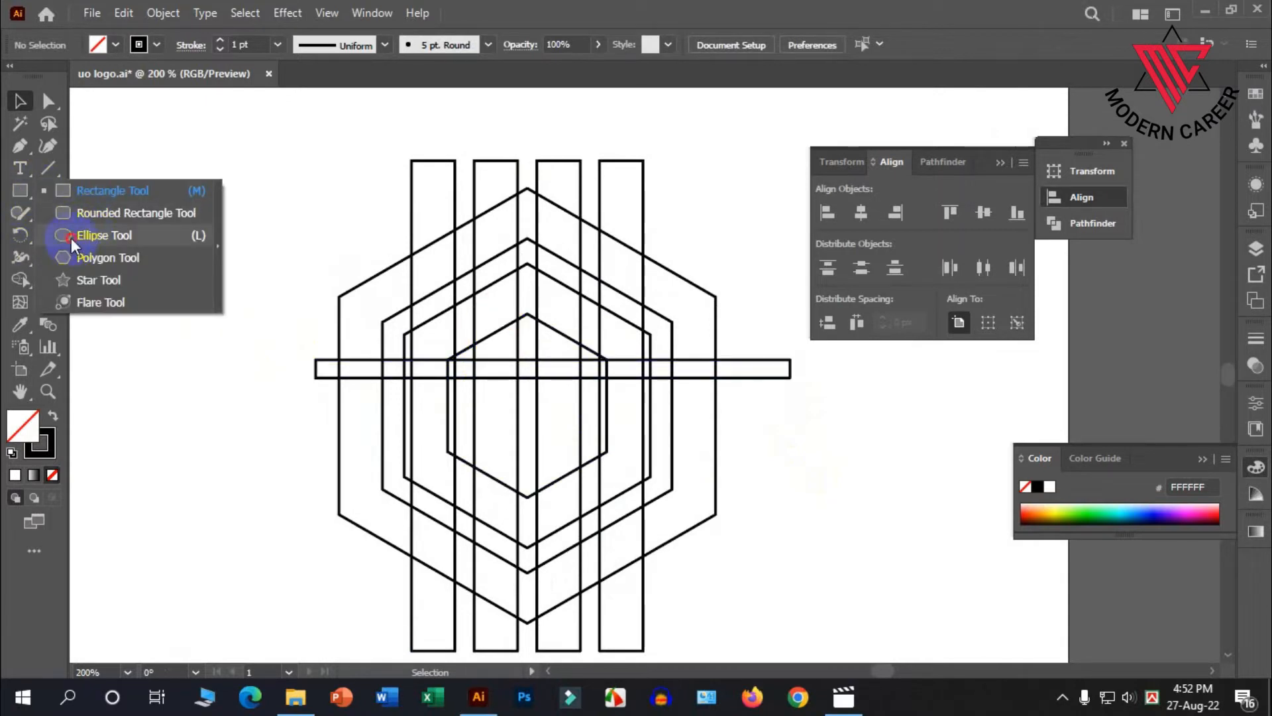
click(73, 236)
drag(648, 292, 685, 319)
click(20, 101)
scroll(638, 416, down, 3)
scroll(405, 384, down, 1)
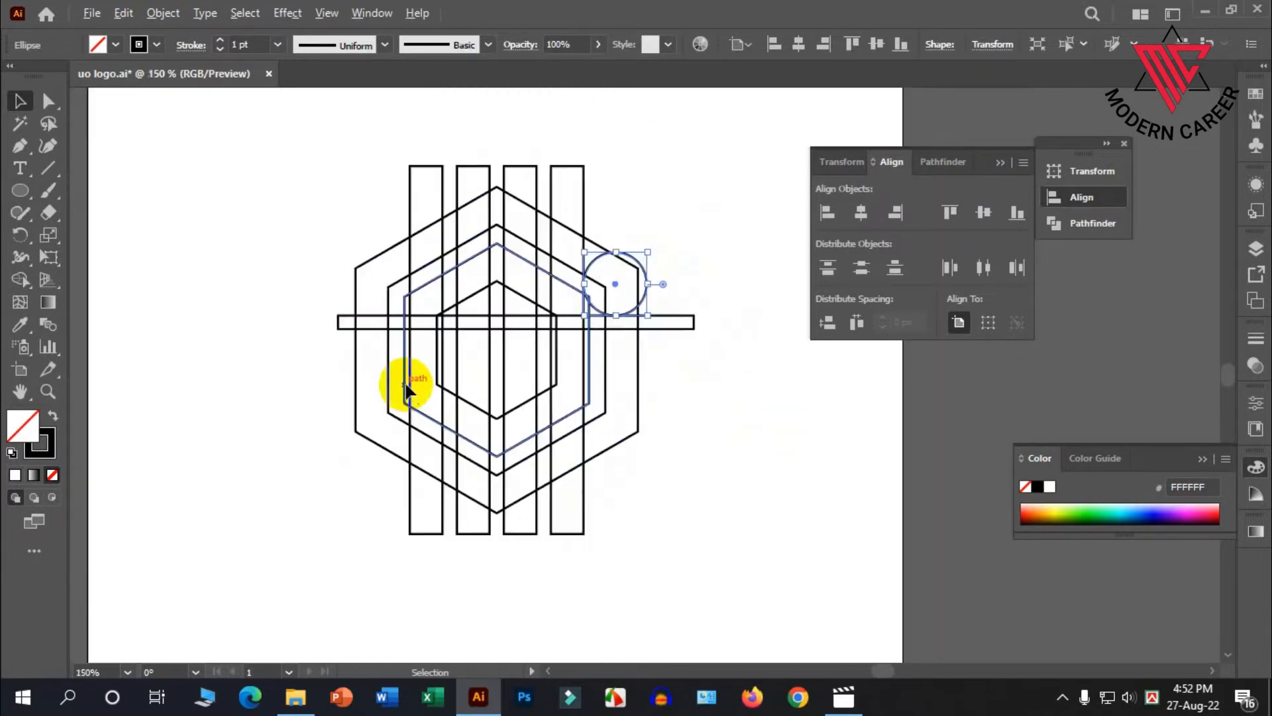
Step: Copy the circle to the outer ring's lower-right corner and duplicate both circles onto the matching left corners
drag(614, 281, 612, 425)
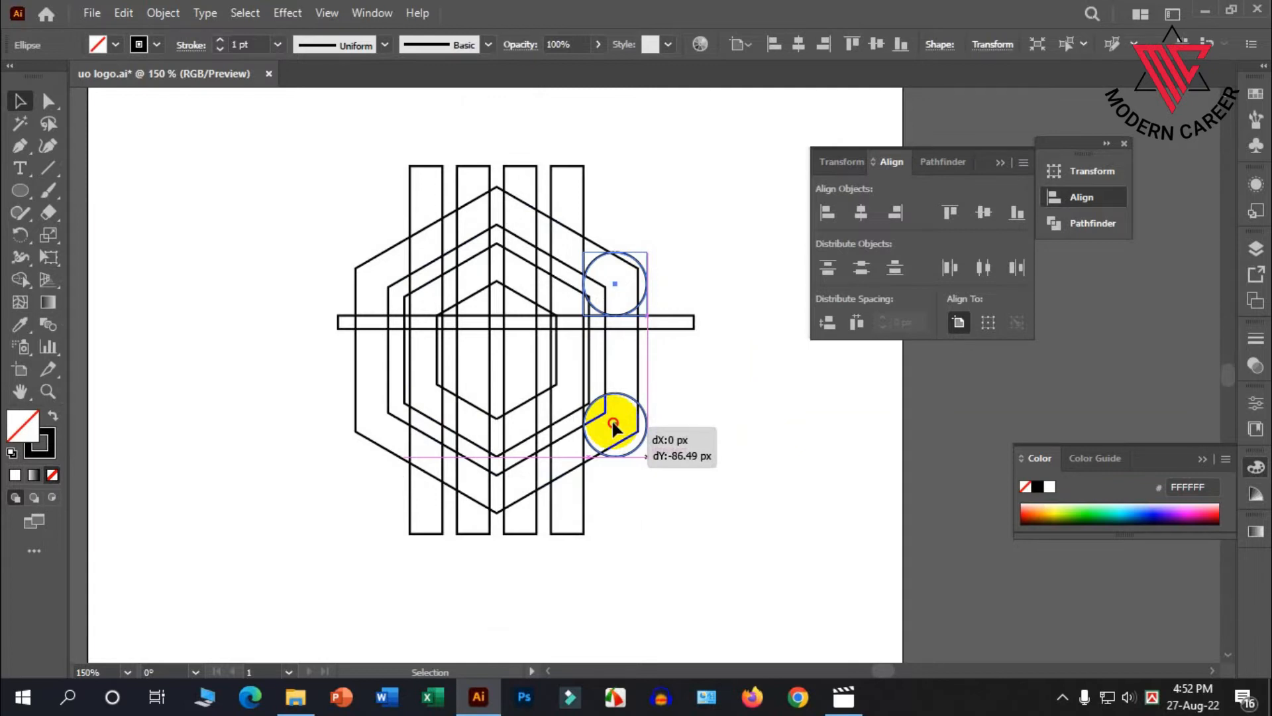
drag(613, 424, 615, 424)
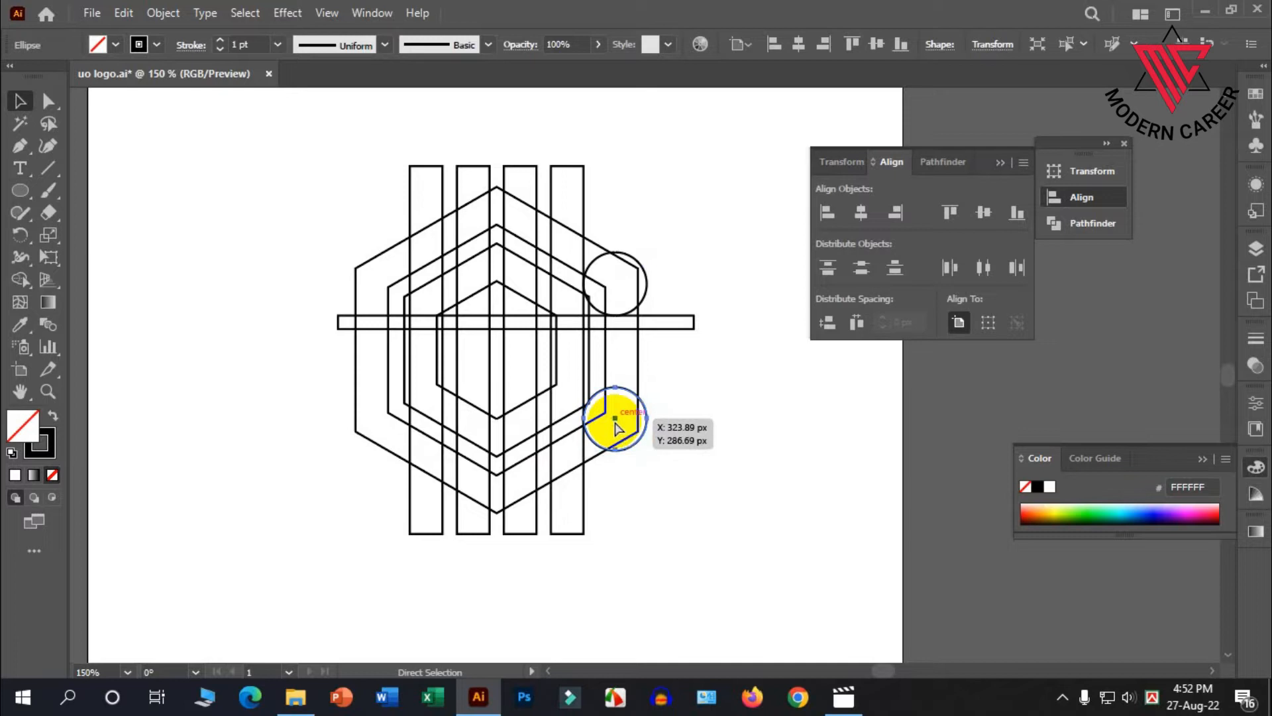
key(ctrl+z)
drag(614, 280, 607, 416)
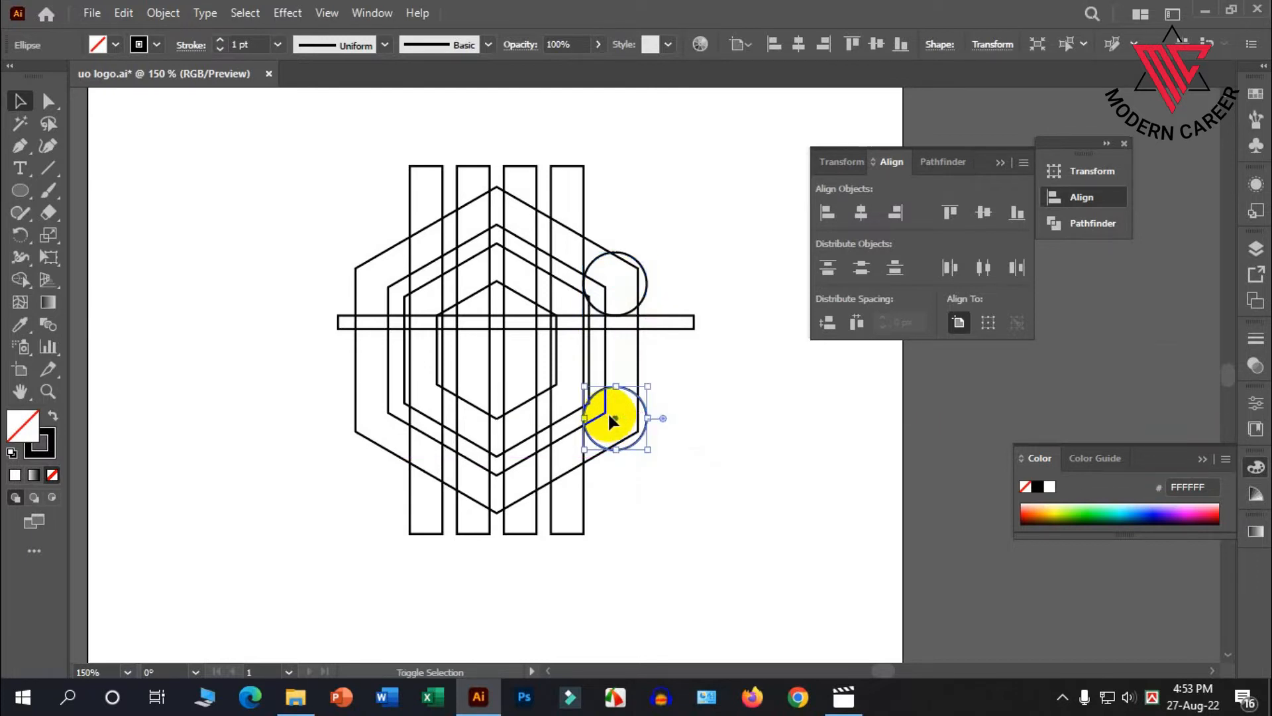
shift+click(616, 286)
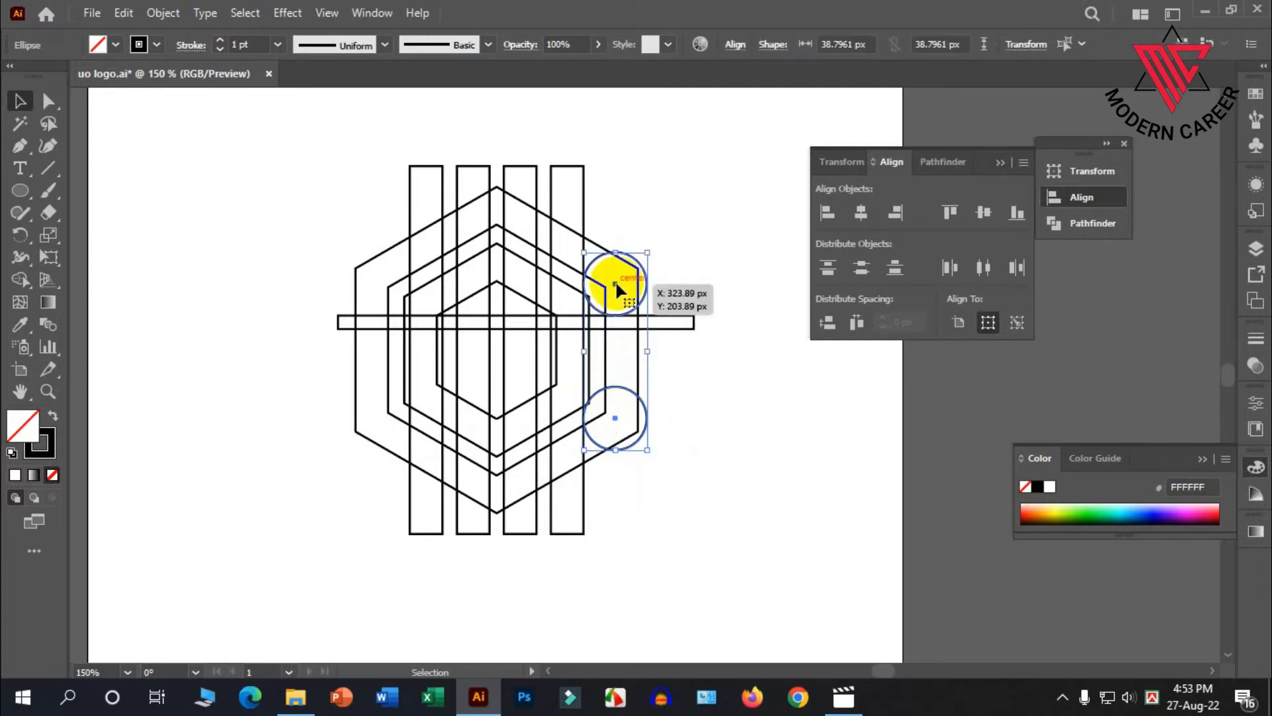
drag(615, 285, 375, 269)
Step: Select all the shapes and use Shape Builder with a black fill to merge the leftmost vertical bar's regions inside the hexagons
drag(288, 198, 701, 547)
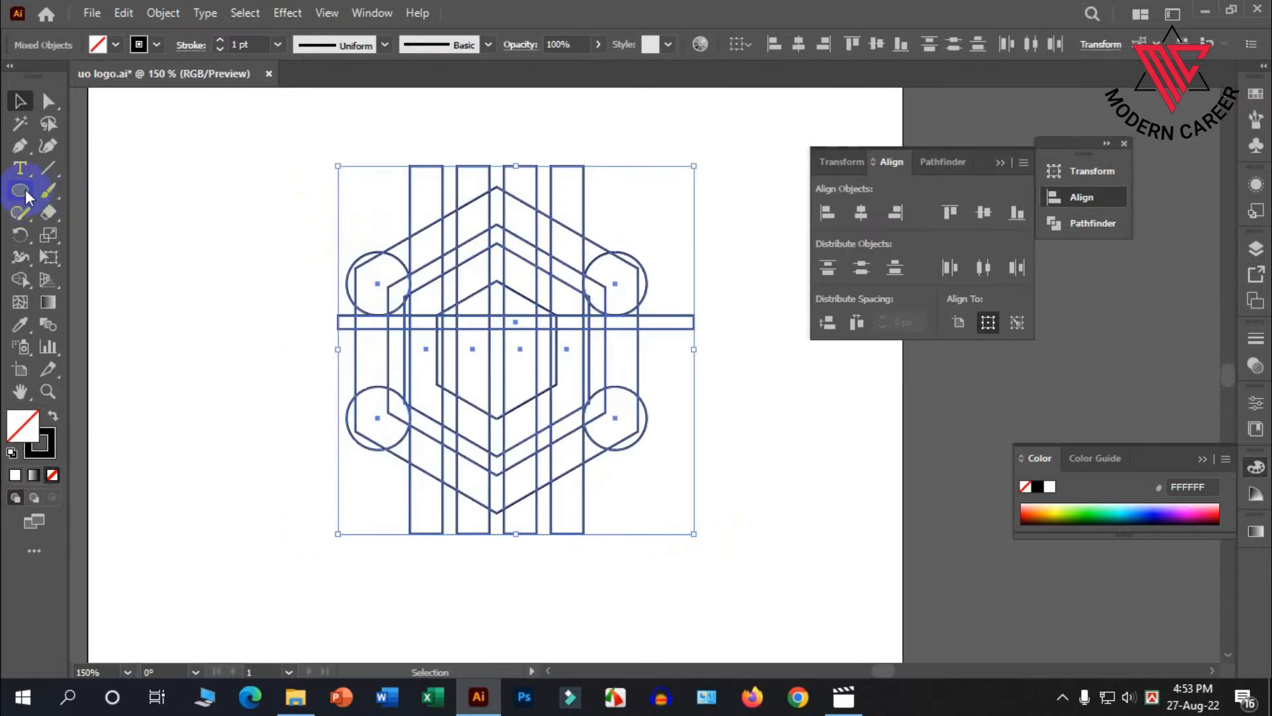
click(21, 278)
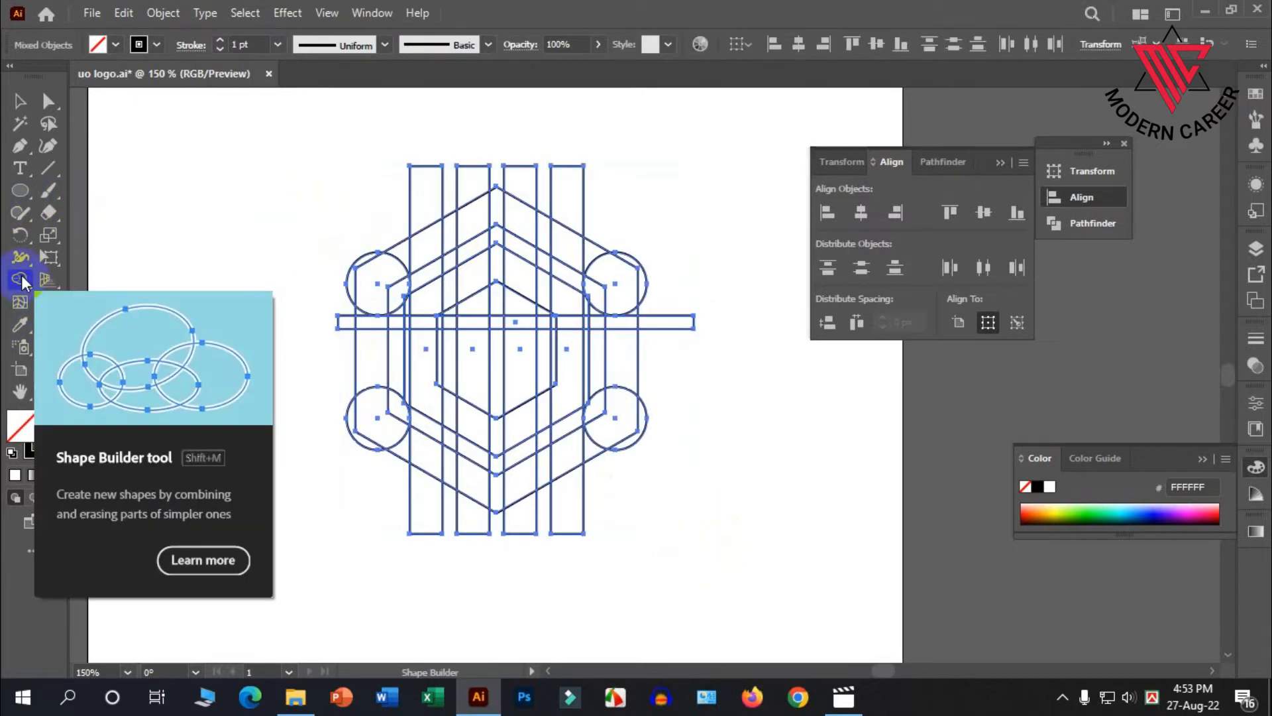
click(52, 418)
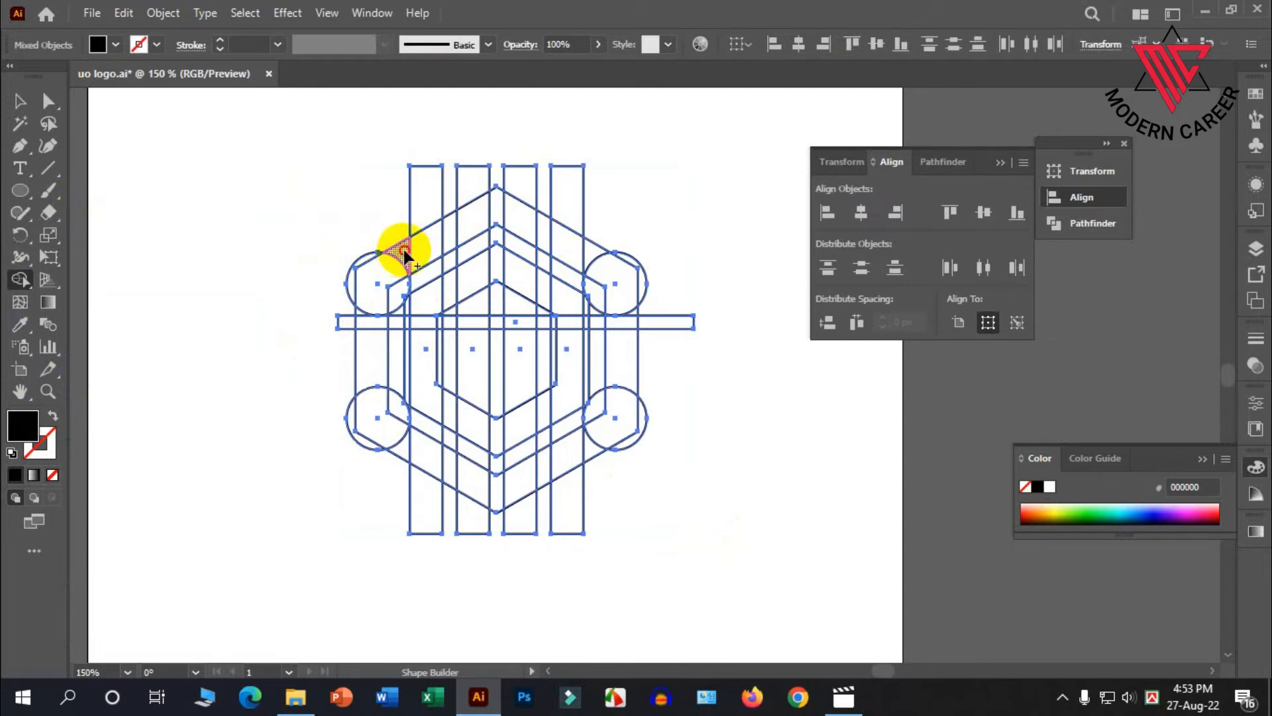
click(424, 273)
drag(420, 328, 419, 407)
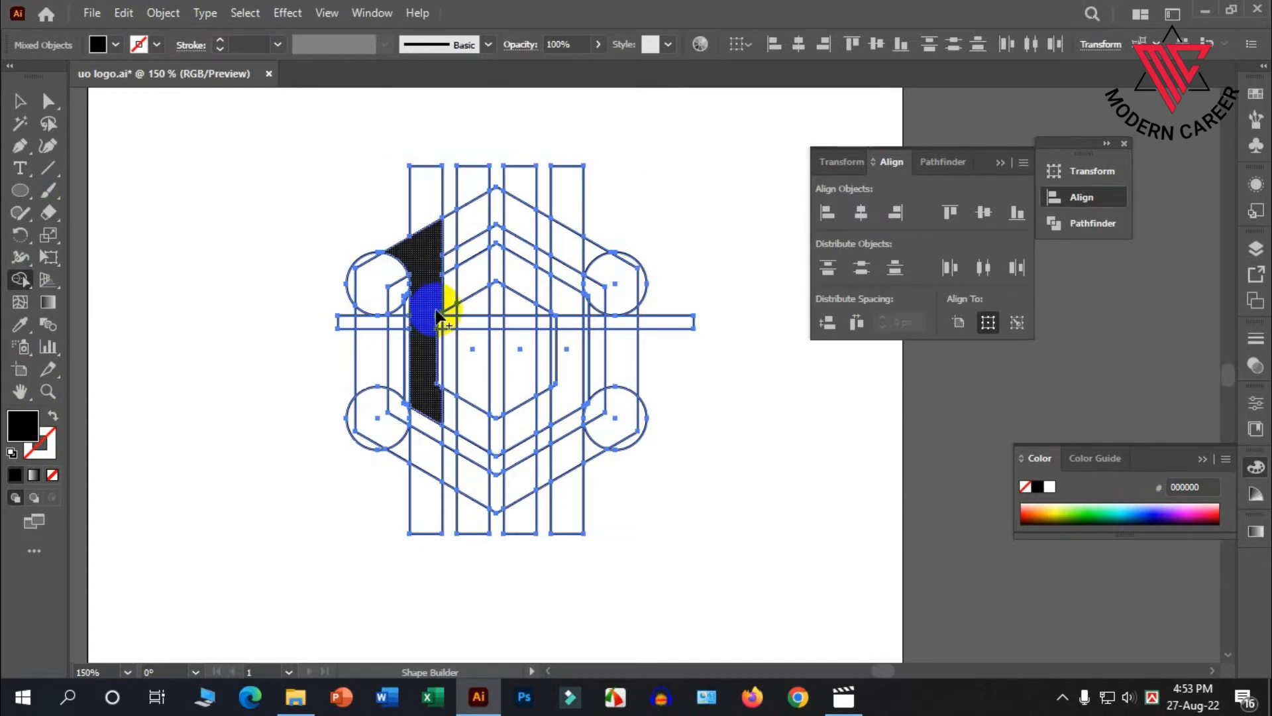
drag(439, 321, 439, 328)
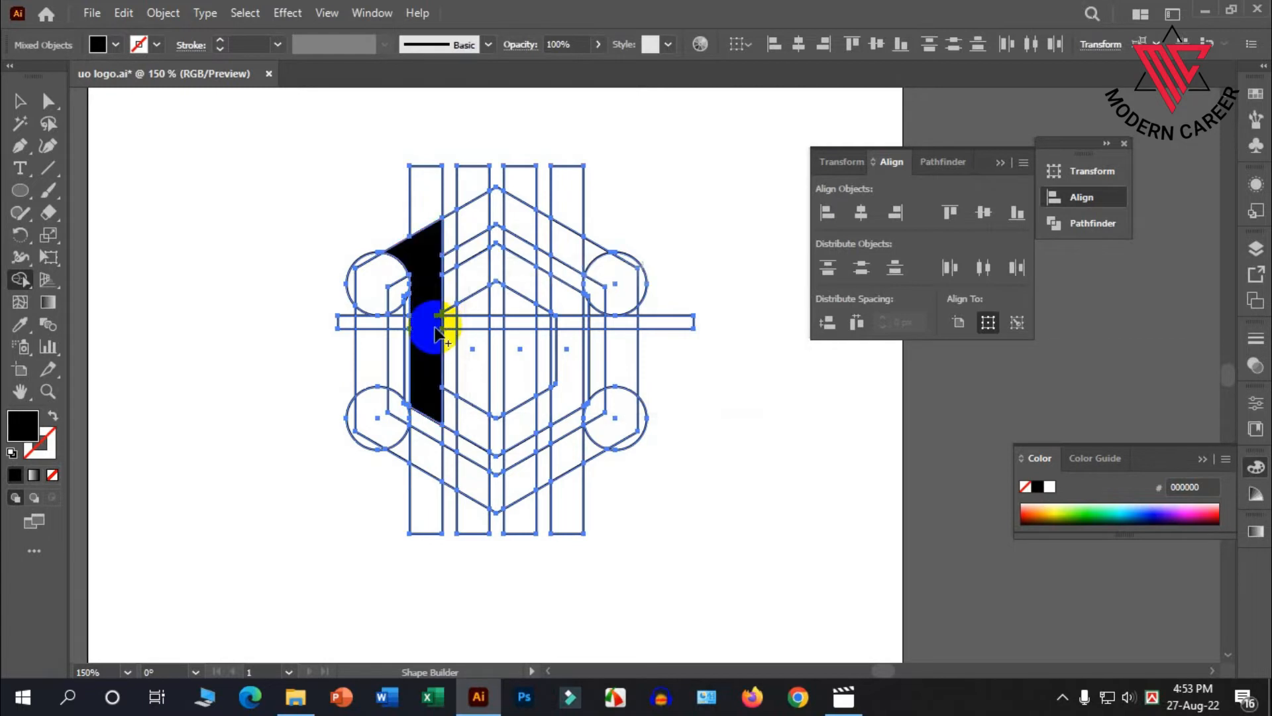
scroll(434, 334, up, 4)
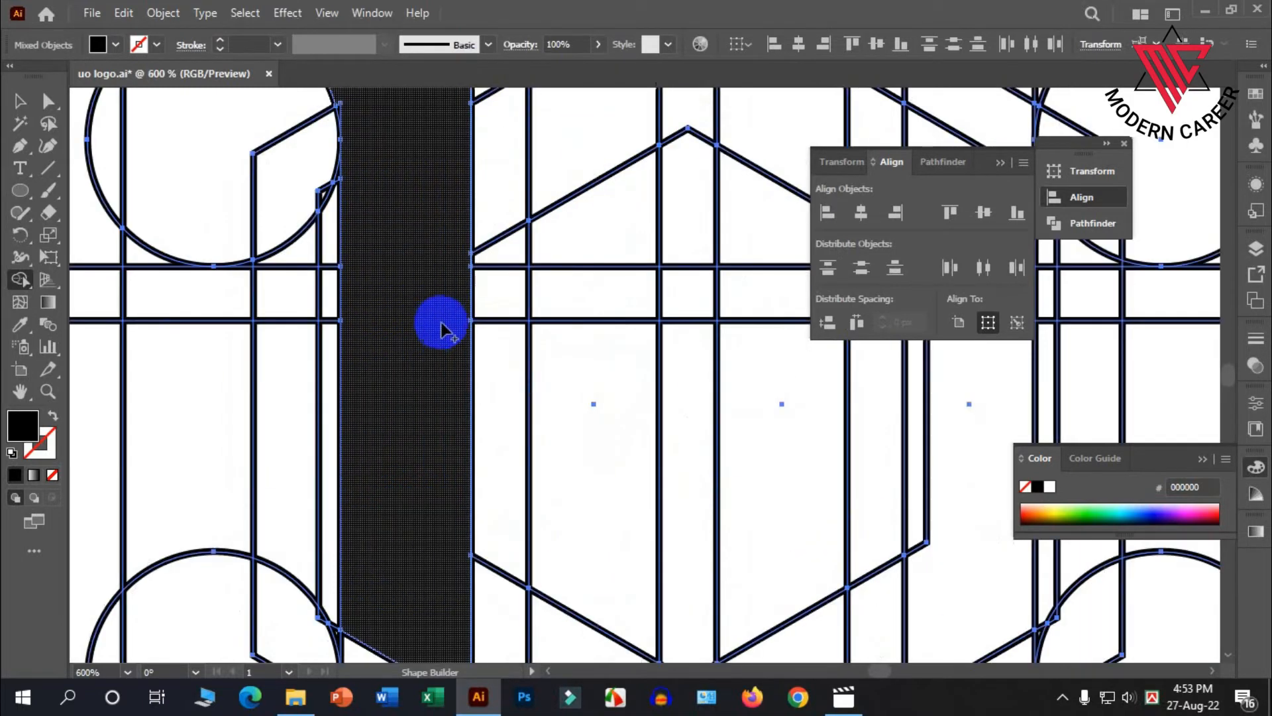
Step: Extend the black shape along the outer hexagonal band's bottom V, ending in pointed tips against both lower circles
scroll(440, 335, down, 2)
mouse_move(414, 449)
mouse_down()
mouse_move(411, 512)
mouse_move(507, 569)
mouse_up()
mouse_move(431, 539)
mouse_down()
mouse_move(522, 583)
mouse_move(503, 570)
mouse_move(625, 598)
mouse_move(628, 579)
mouse_move(715, 520)
mouse_up()
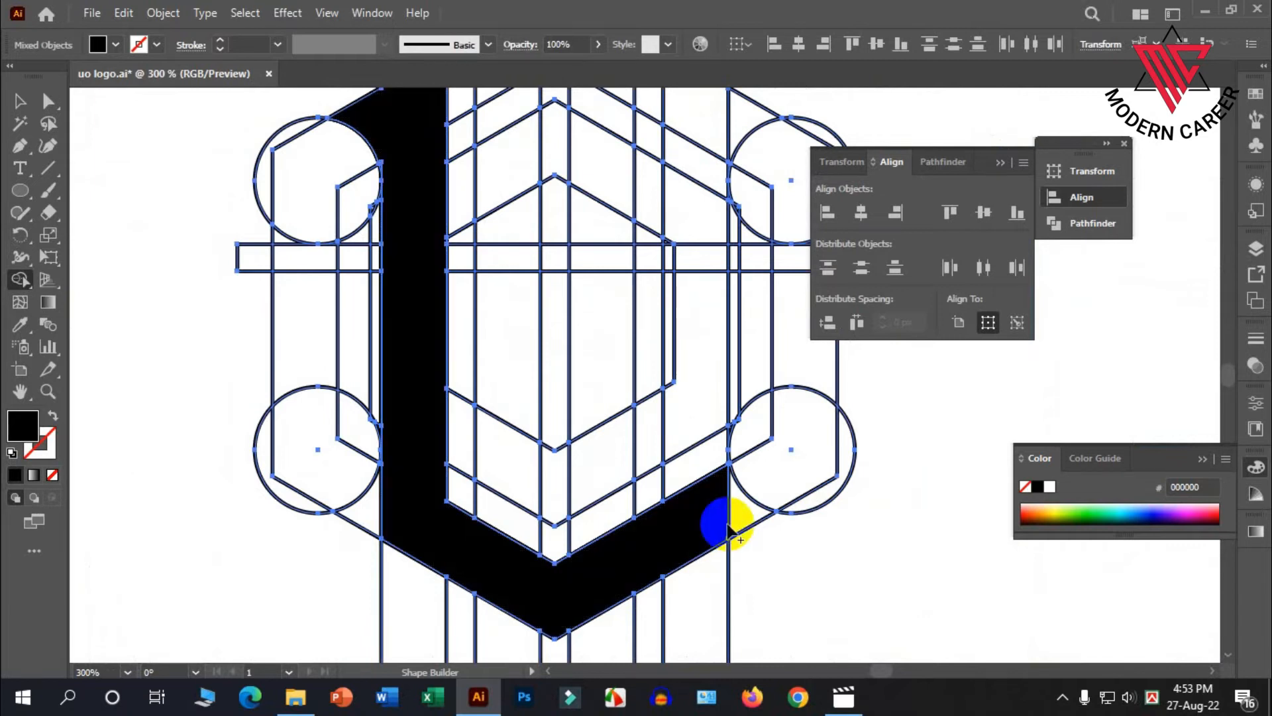
drag(426, 514, 352, 505)
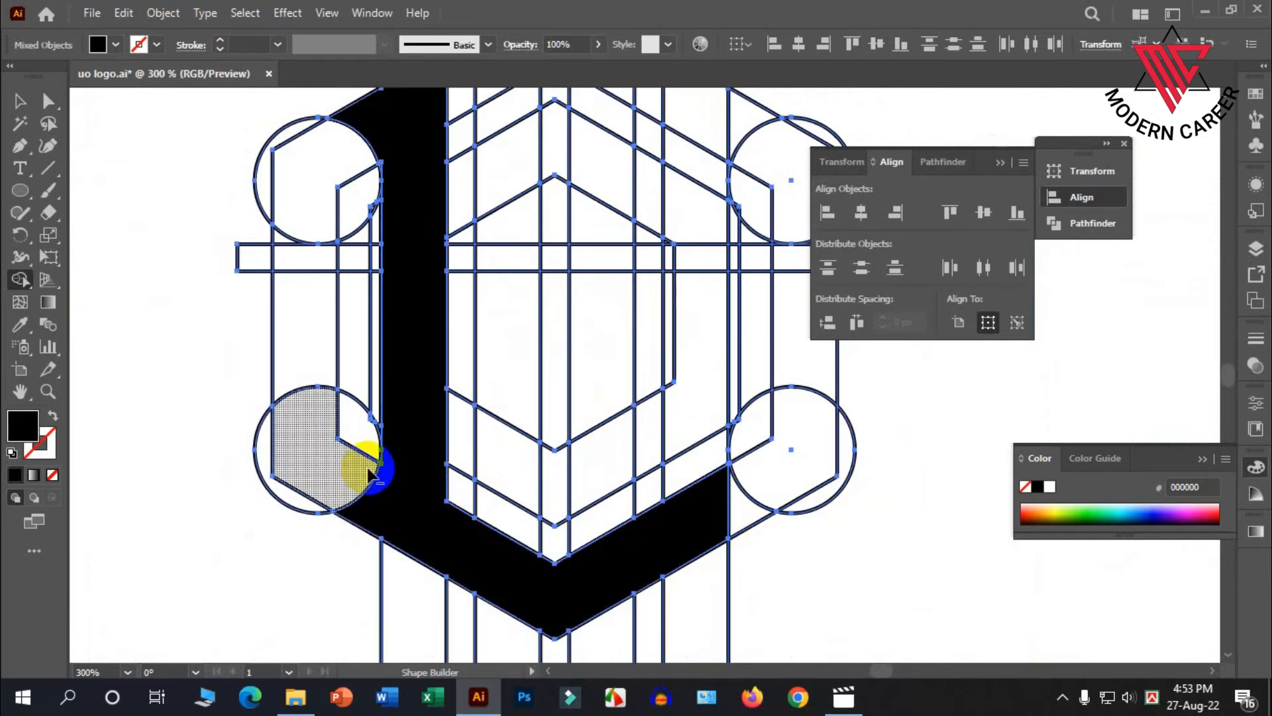
scroll(389, 483, up, 6)
scroll(434, 490, down, 7)
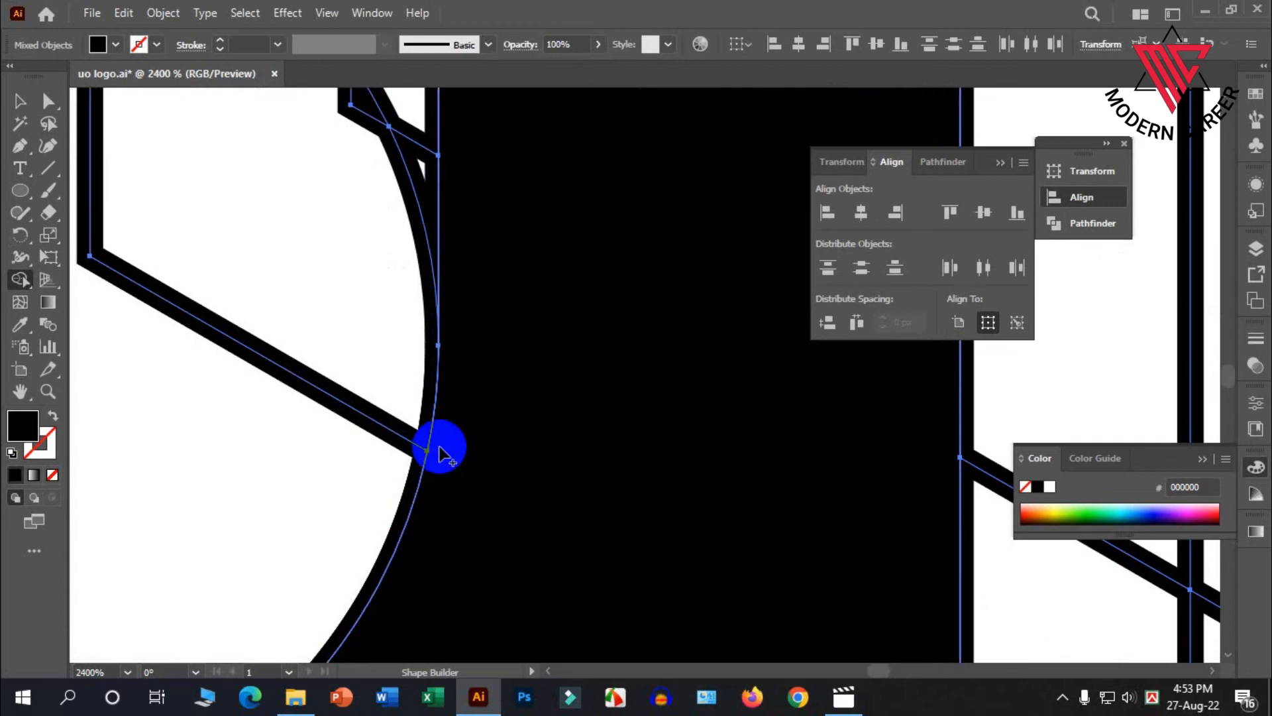
scroll(655, 546, up, 1)
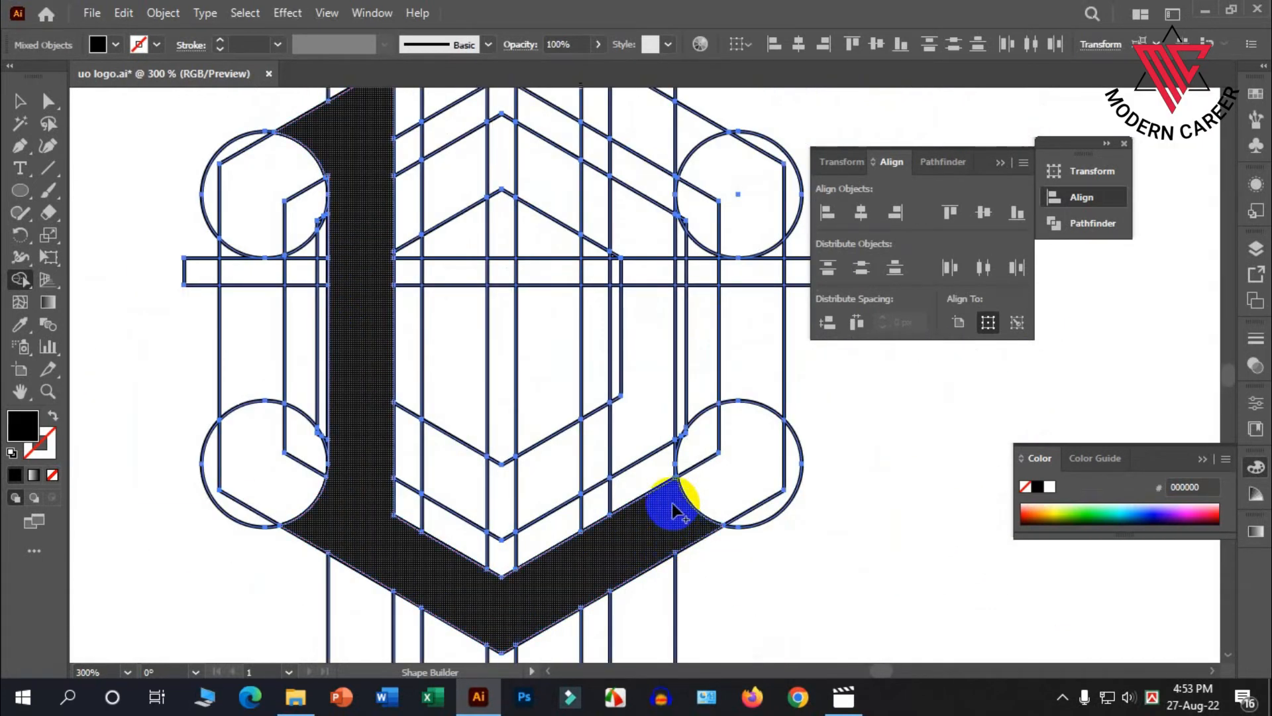
Step: Merge the lower part of the rightmost vertical bar, up through the horizontal bar, into the black shape
drag(662, 520, 647, 383)
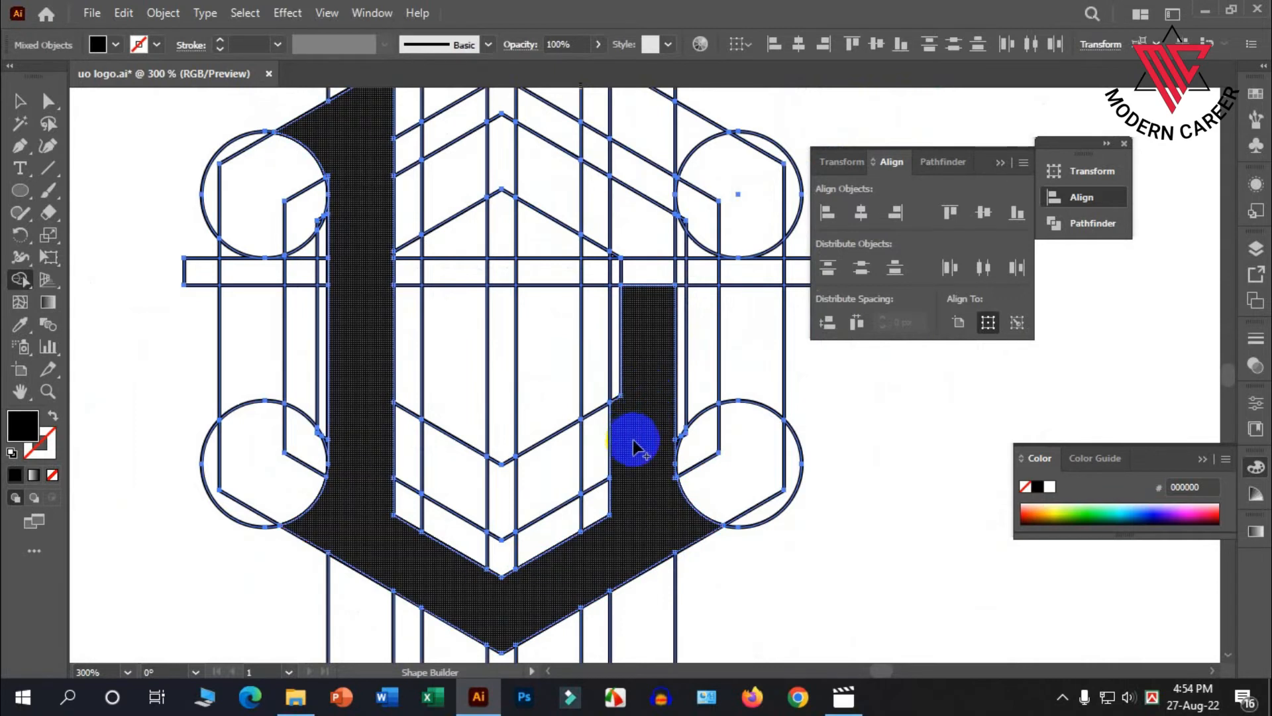
scroll(633, 439, up, 2)
scroll(667, 503, up, 1)
scroll(685, 503, down, 1)
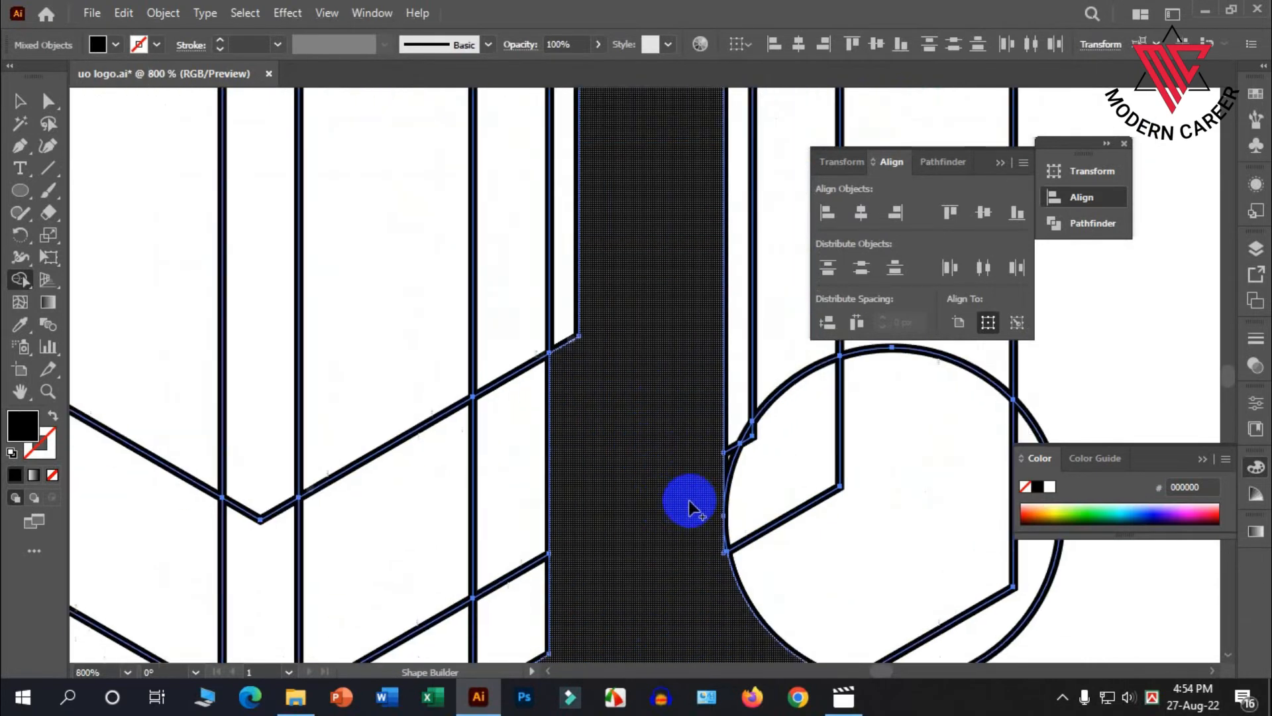
scroll(686, 503, down, 1)
scroll(677, 495, up, 3)
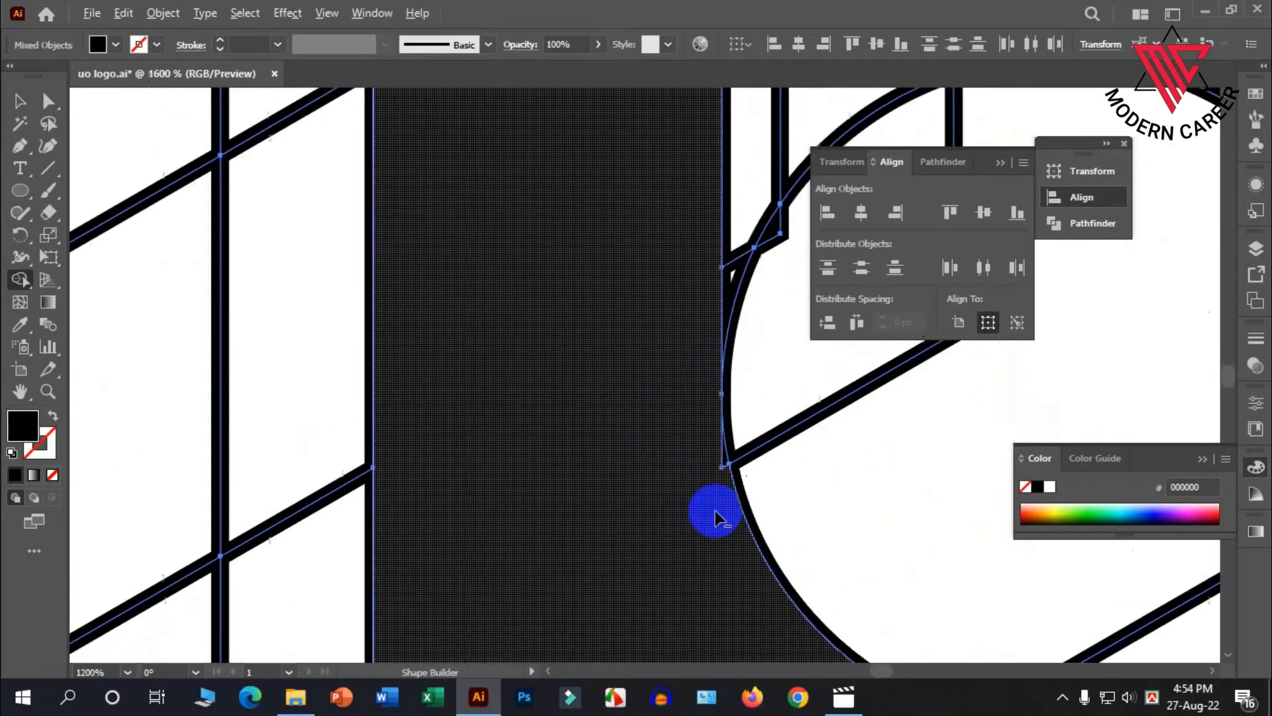
scroll(737, 427, down, 4)
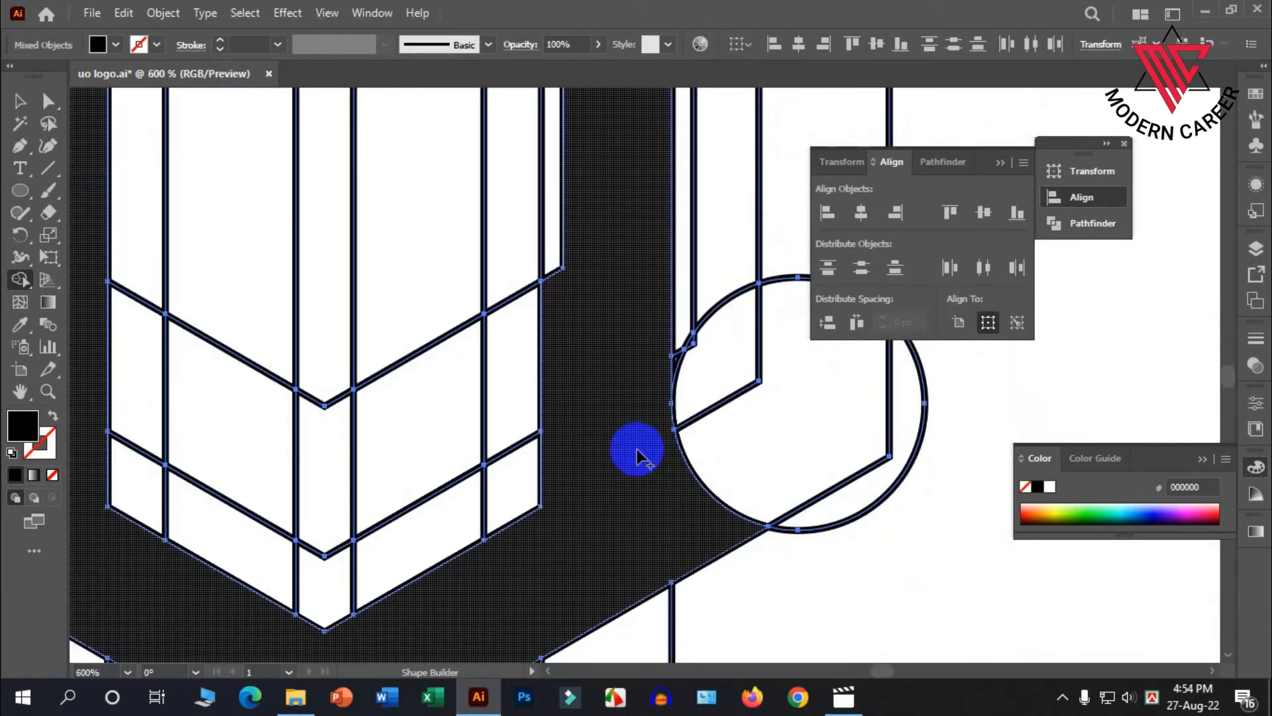
scroll(636, 449, up, 3)
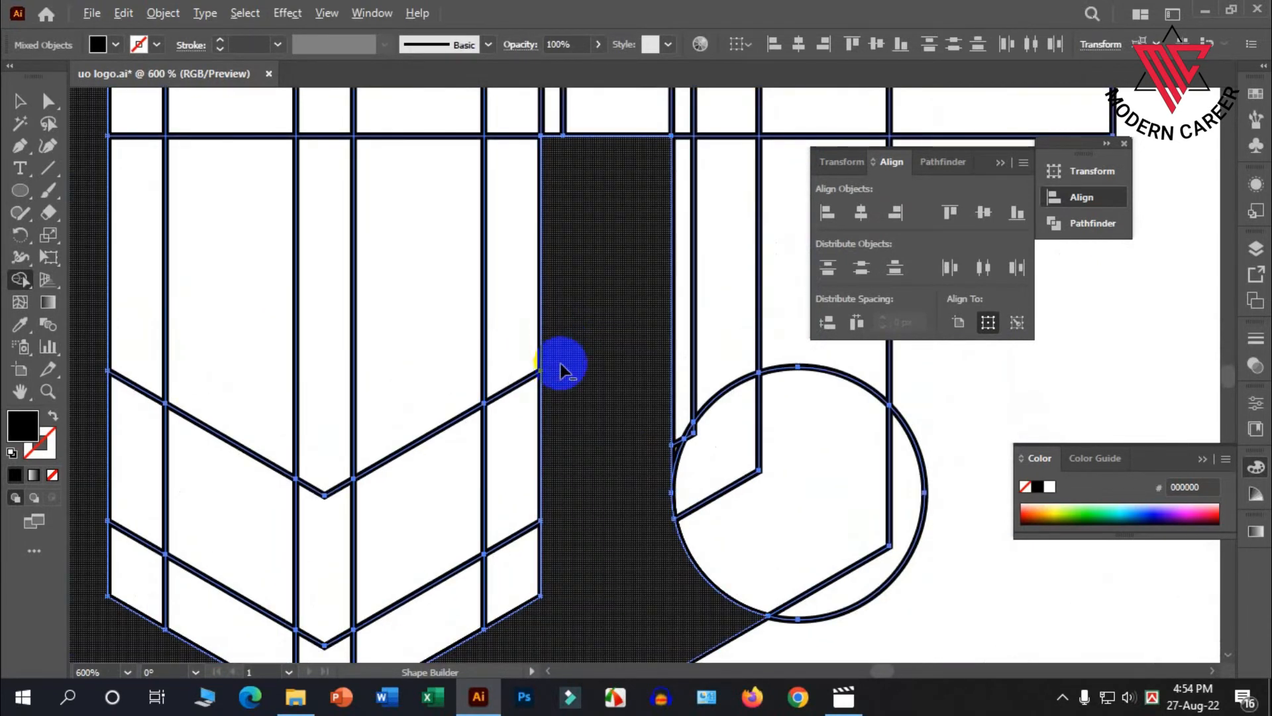
scroll(563, 364, down, 2)
click(579, 332)
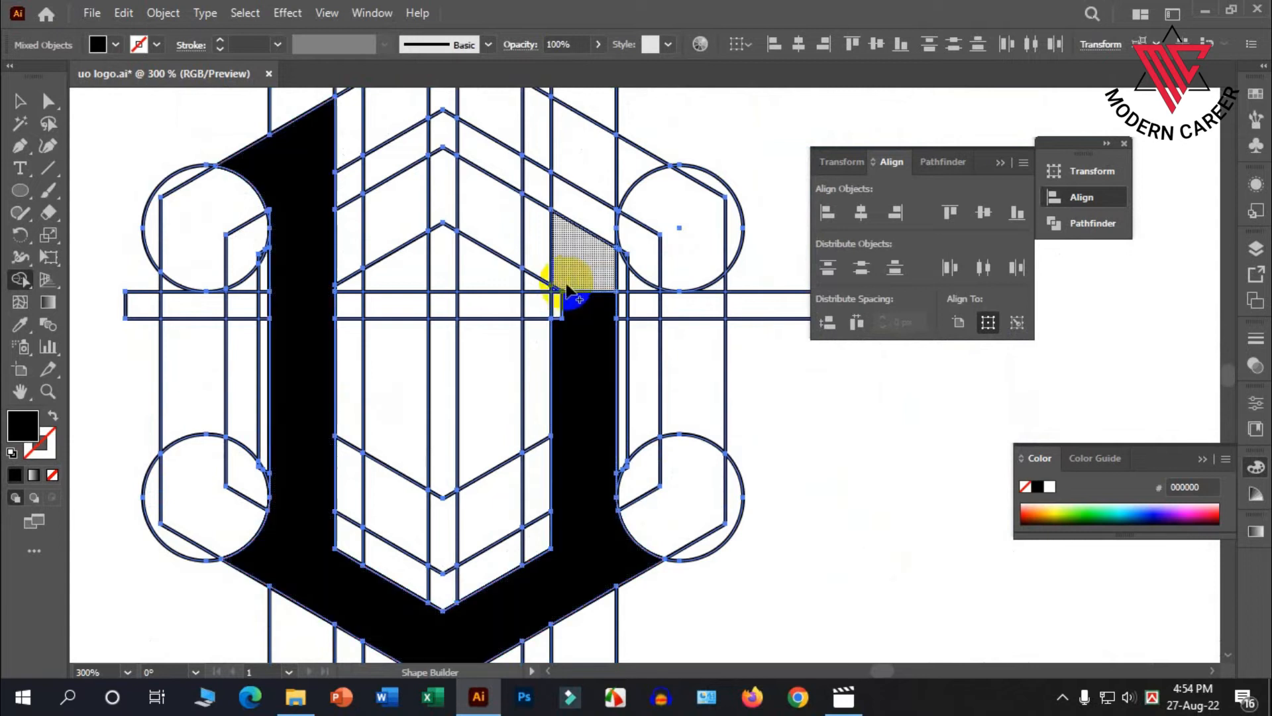
Step: Extend the black right-hand stem upward to the outer hexagon's upper edge to complete the U shape
mouse_move(556, 303)
mouse_down()
mouse_move(562, 312)
mouse_move(585, 241)
mouse_move(584, 252)
mouse_up()
scroll(575, 341, up, 2)
scroll(578, 282, down, 1)
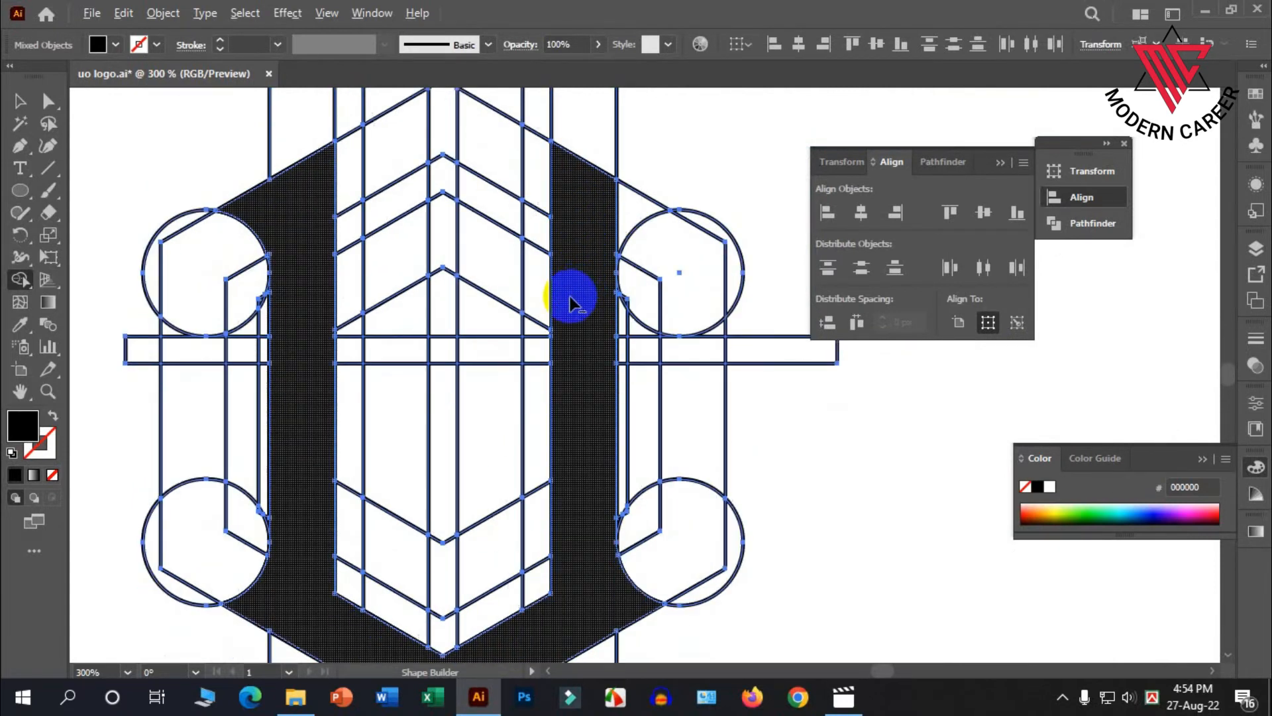
scroll(567, 293, down, 1)
Step: Merge the two inner bars with their top and bottom hexagon bands into a black C, keeping the horizontal gap on its right side open
mouse_move(459, 454)
mouse_down()
mouse_move(499, 478)
mouse_move(516, 463)
mouse_move(516, 376)
mouse_up()
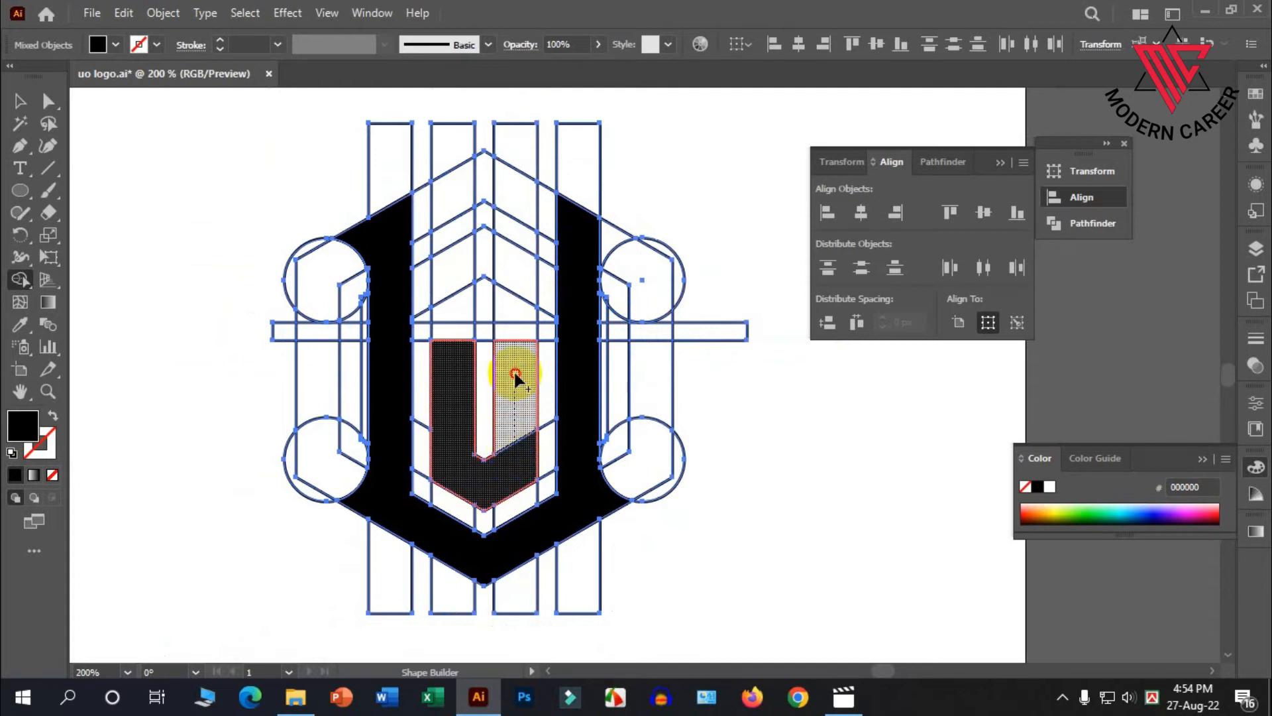
drag(515, 376, 516, 368)
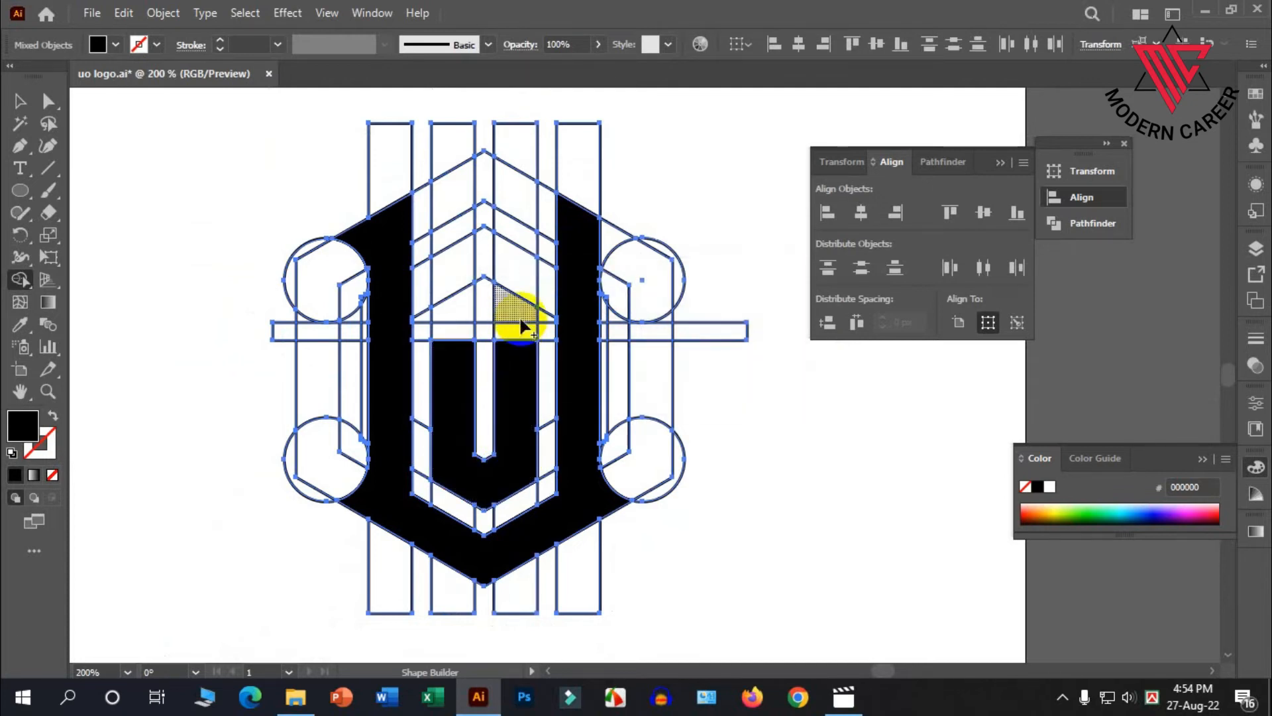
mouse_move(519, 304)
mouse_down()
mouse_move(523, 204)
mouse_move(472, 191)
mouse_move(439, 249)
mouse_move(447, 382)
mouse_up()
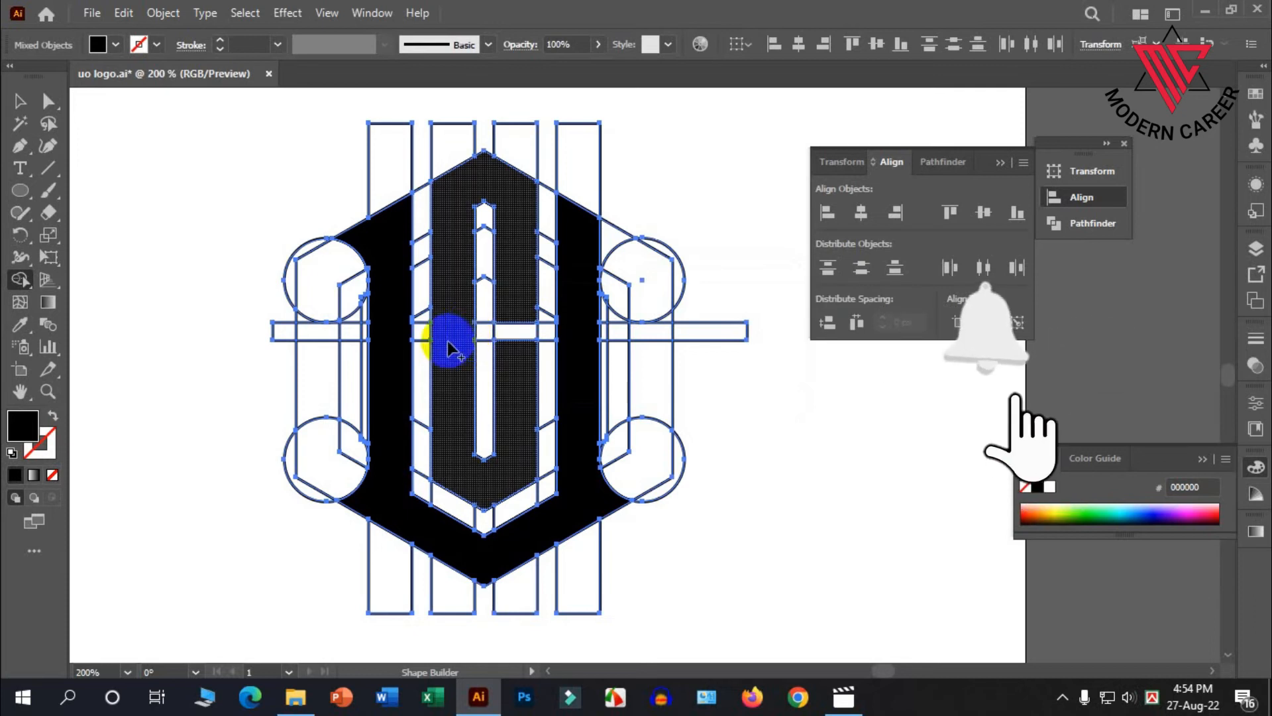
scroll(506, 426, down, 1)
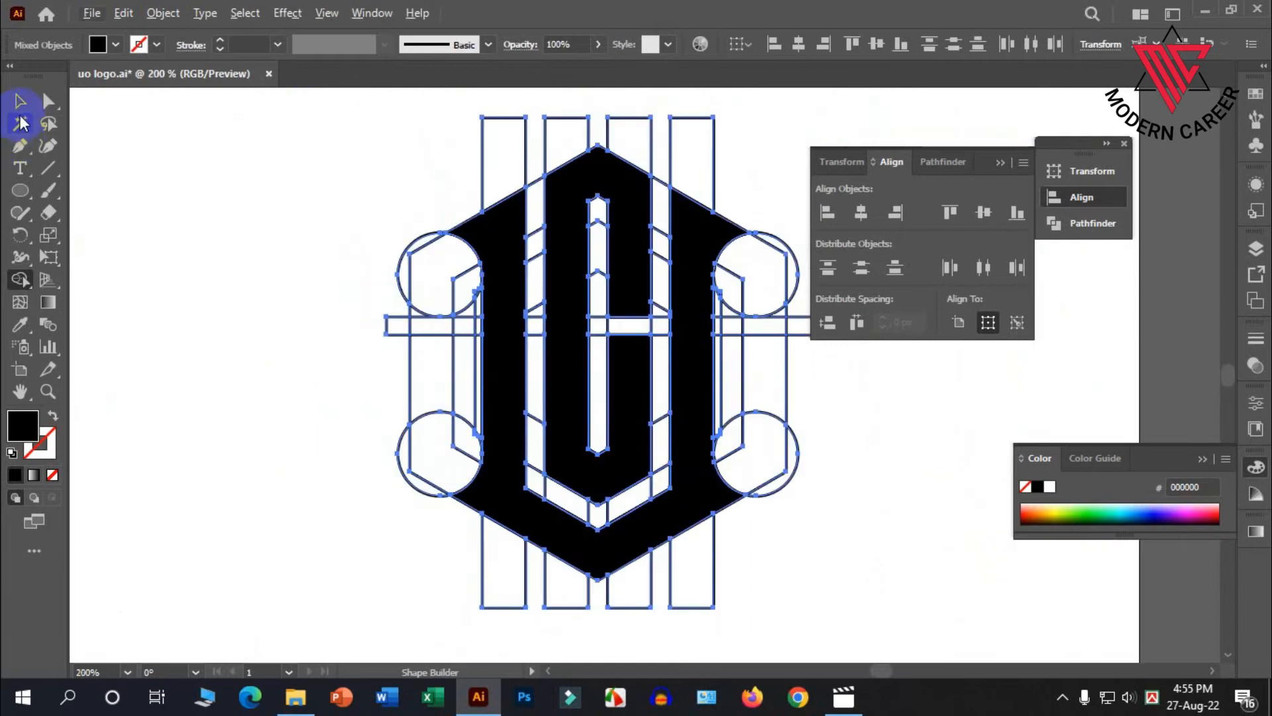
Step: Ungroup the vertical bars' group that holds the black letter shapes
key(ctrl+a)
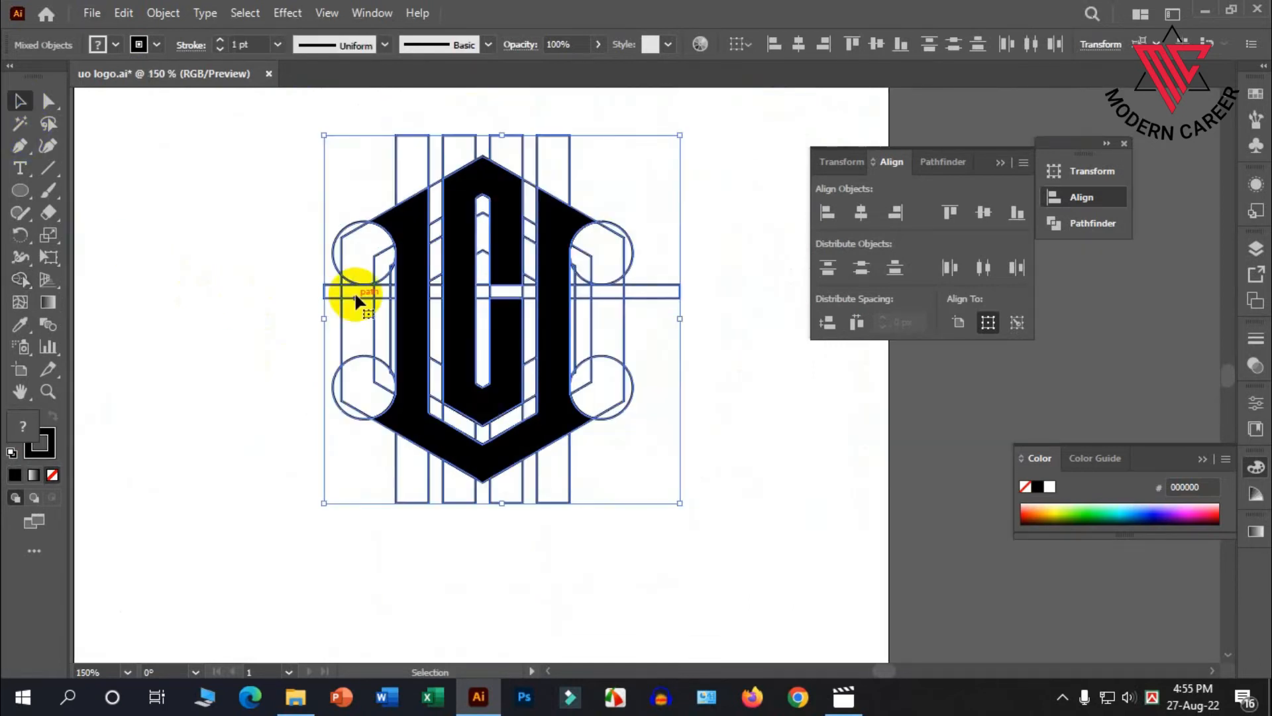
click(298, 272)
click(450, 193)
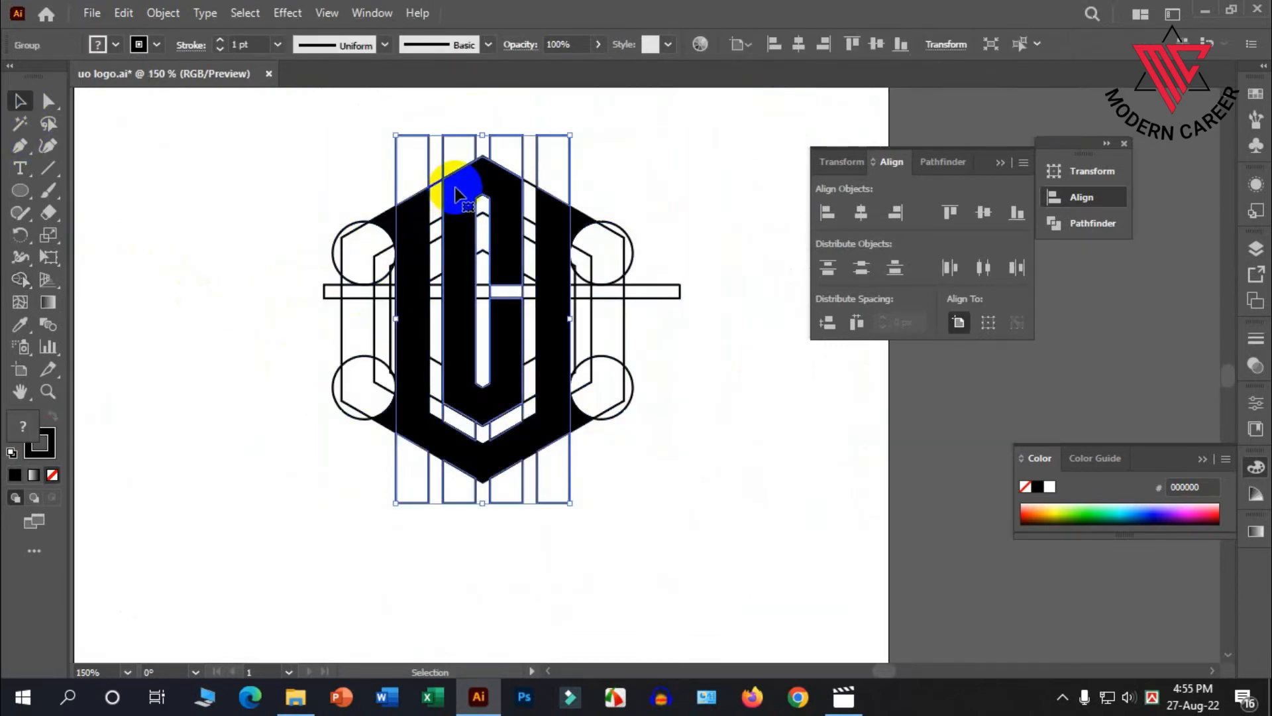
right_click(457, 194)
click(490, 342)
click(674, 392)
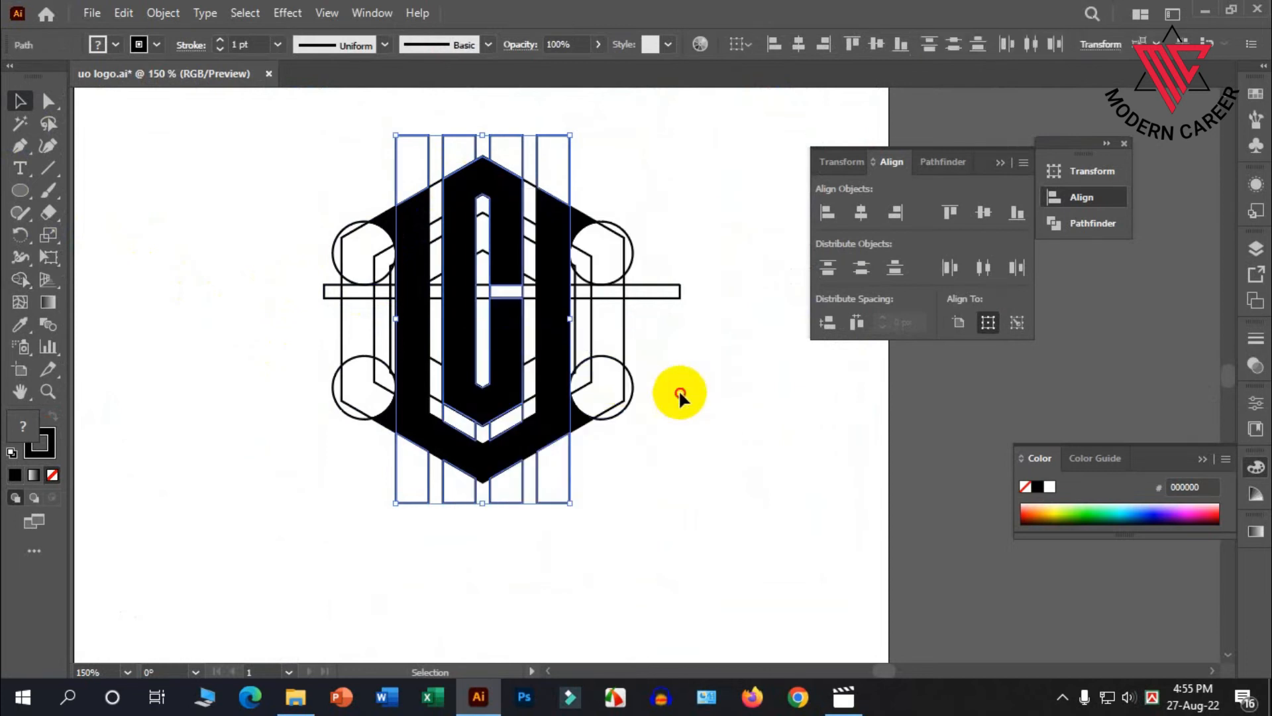
Step: Move the two black letter shapes down and left, clear of the construction outlines, and delete the leftover outlines
click(568, 342)
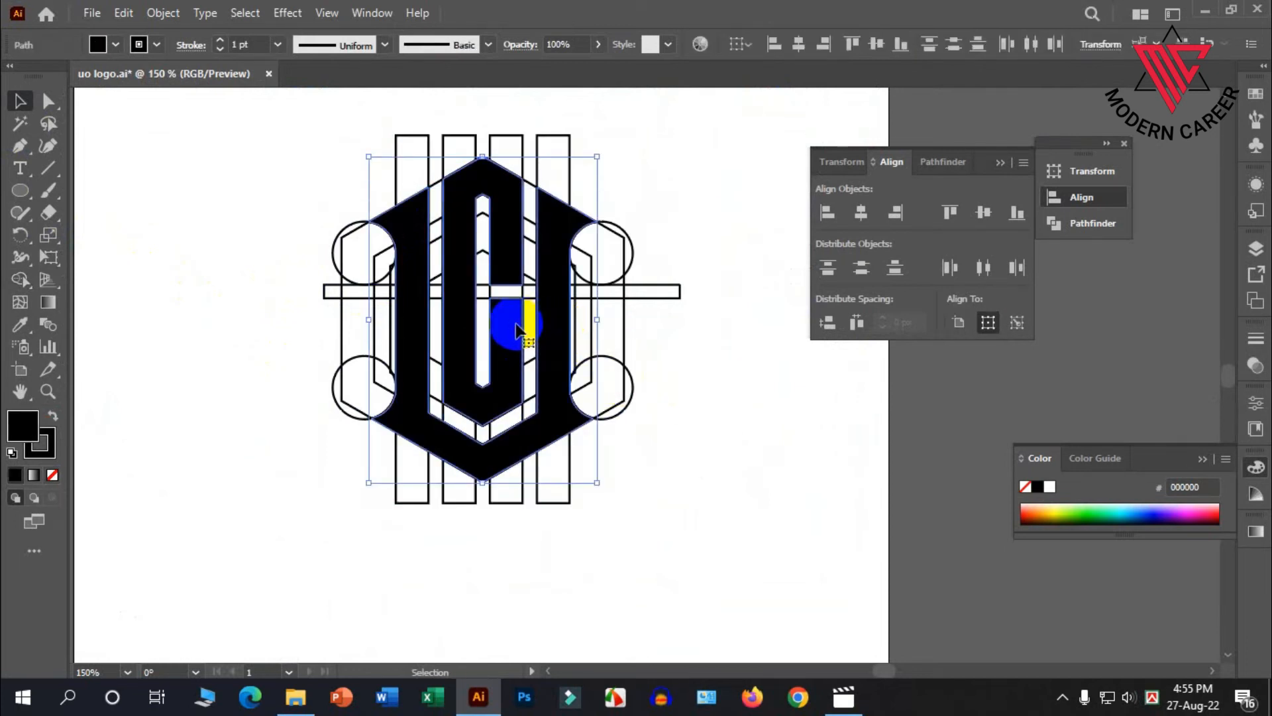
scroll(517, 329, down, 1)
scroll(517, 329, down, 2)
drag(516, 317, 398, 406)
drag(436, 223, 609, 414)
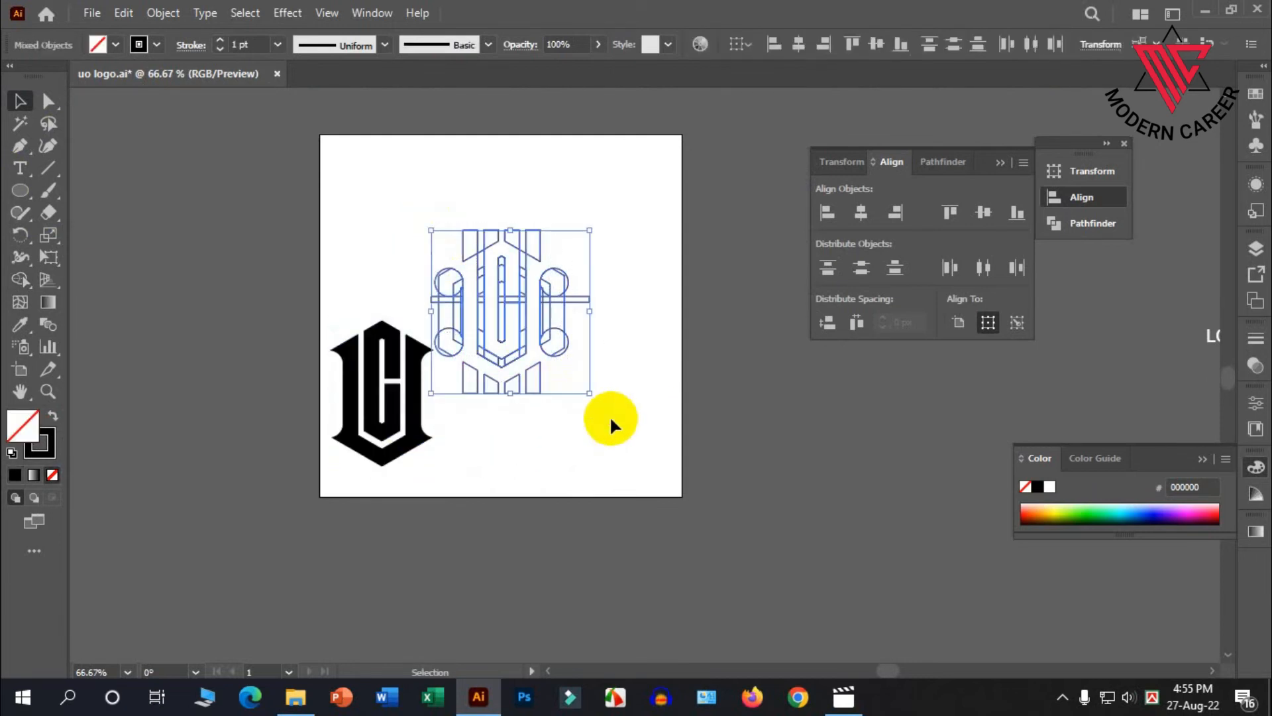
key(Delete)
Step: Move the black logo back to the middle of the artboard and remove its stroke, keeping the black fill
drag(529, 458, 457, 278)
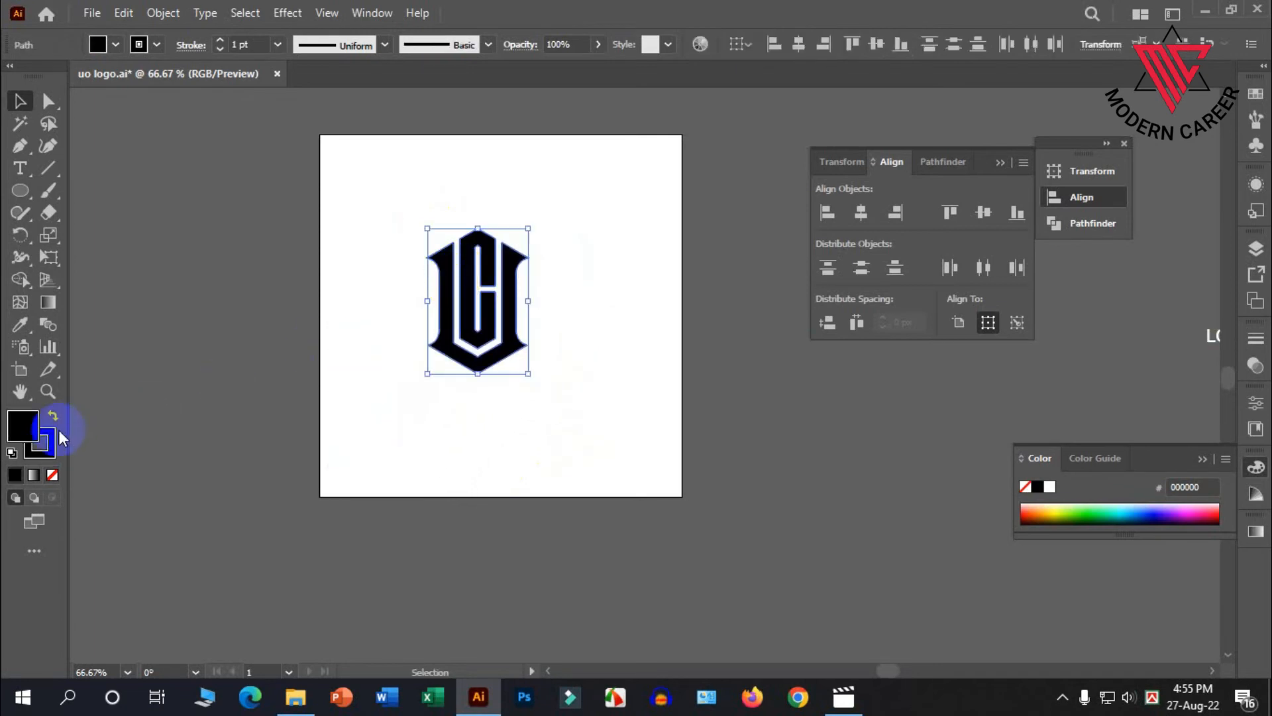
click(52, 475)
click(19, 425)
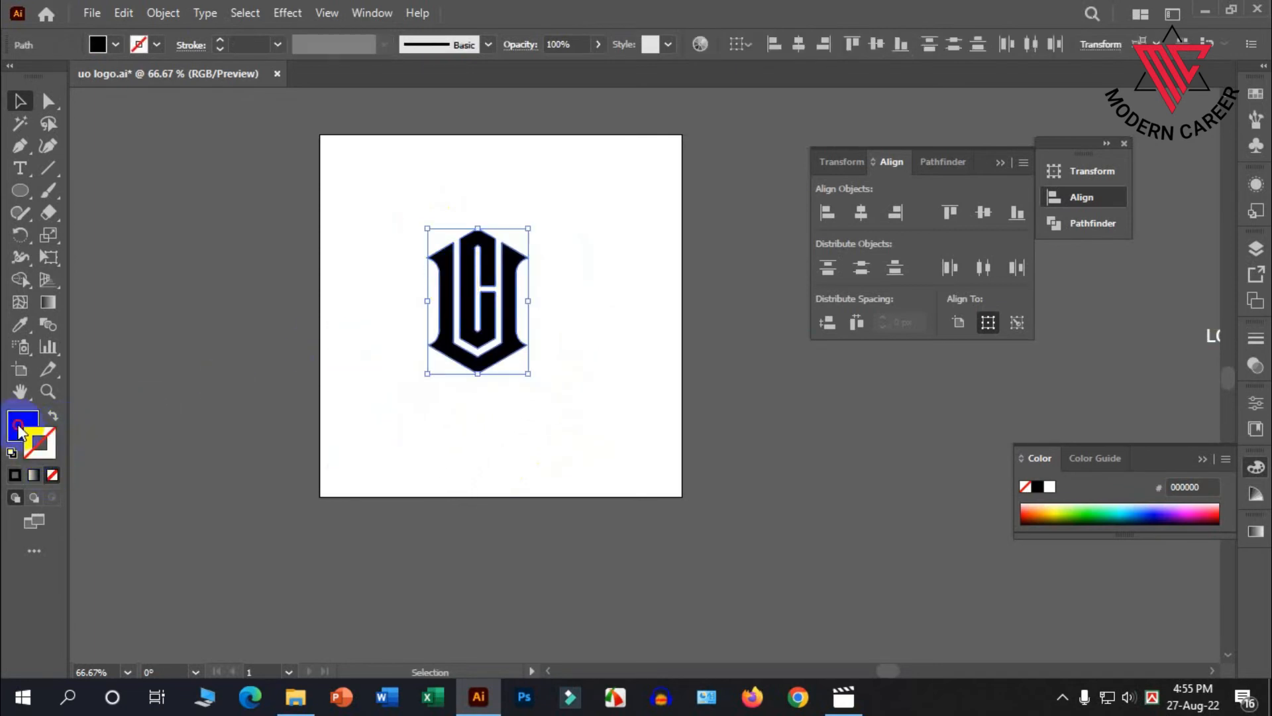
click(296, 405)
Step: Scale the logo down and place it near the top centre of the artboard
scroll(483, 383, up, 2)
scroll(472, 376, up, 1)
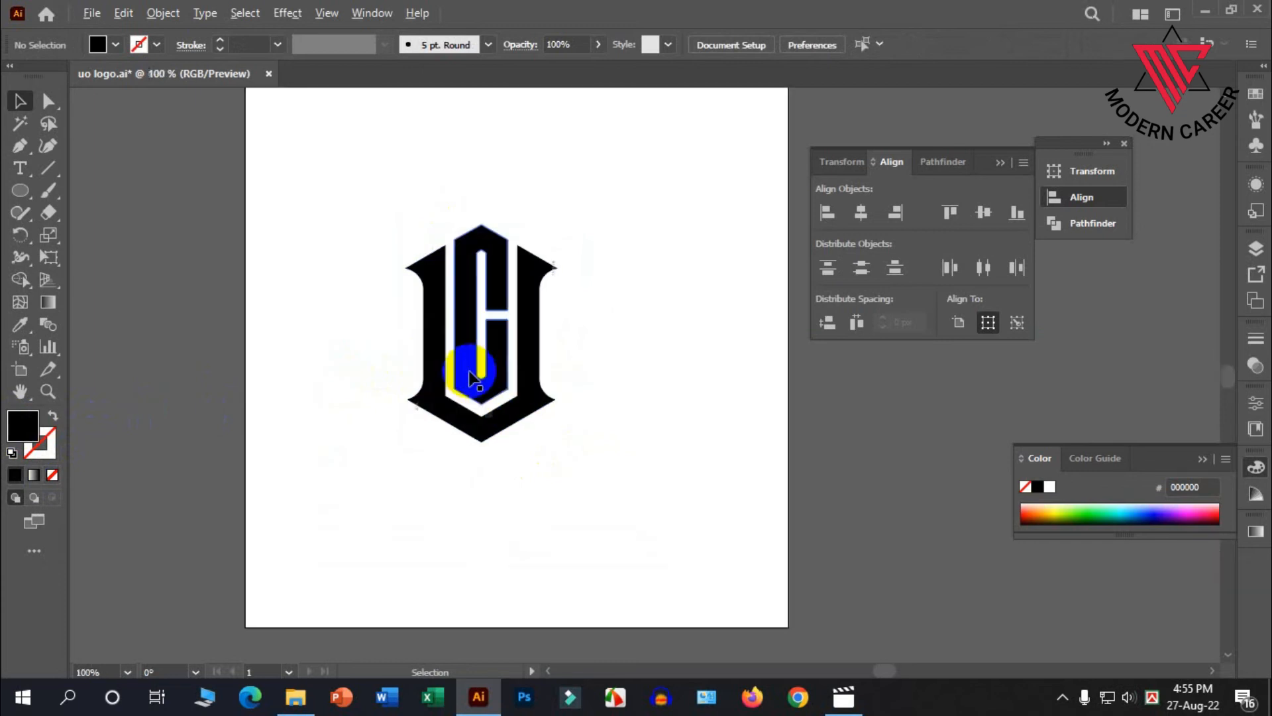
drag(585, 465, 399, 313)
drag(505, 336, 524, 289)
drag(574, 395, 536, 217)
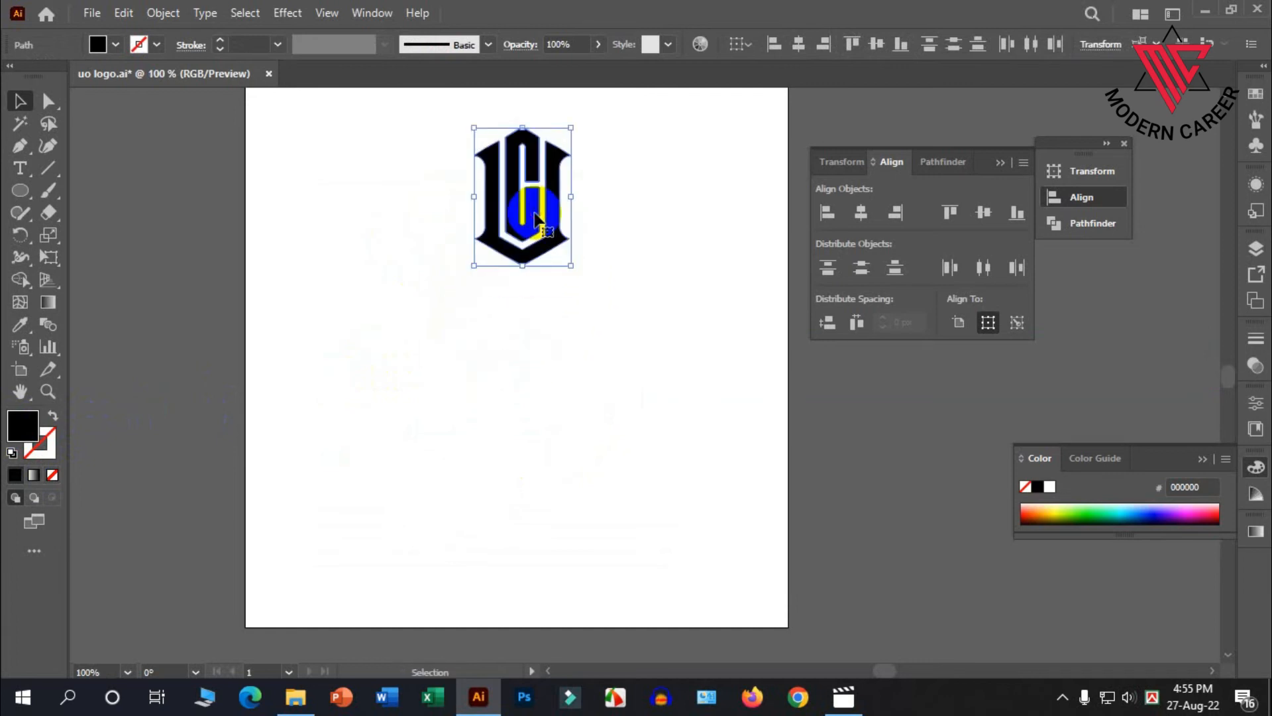
click(516, 365)
scroll(515, 366, up, 1)
Step: Add the text "LOOG NAME", enlarge it and centre it directly below the logo
click(21, 167)
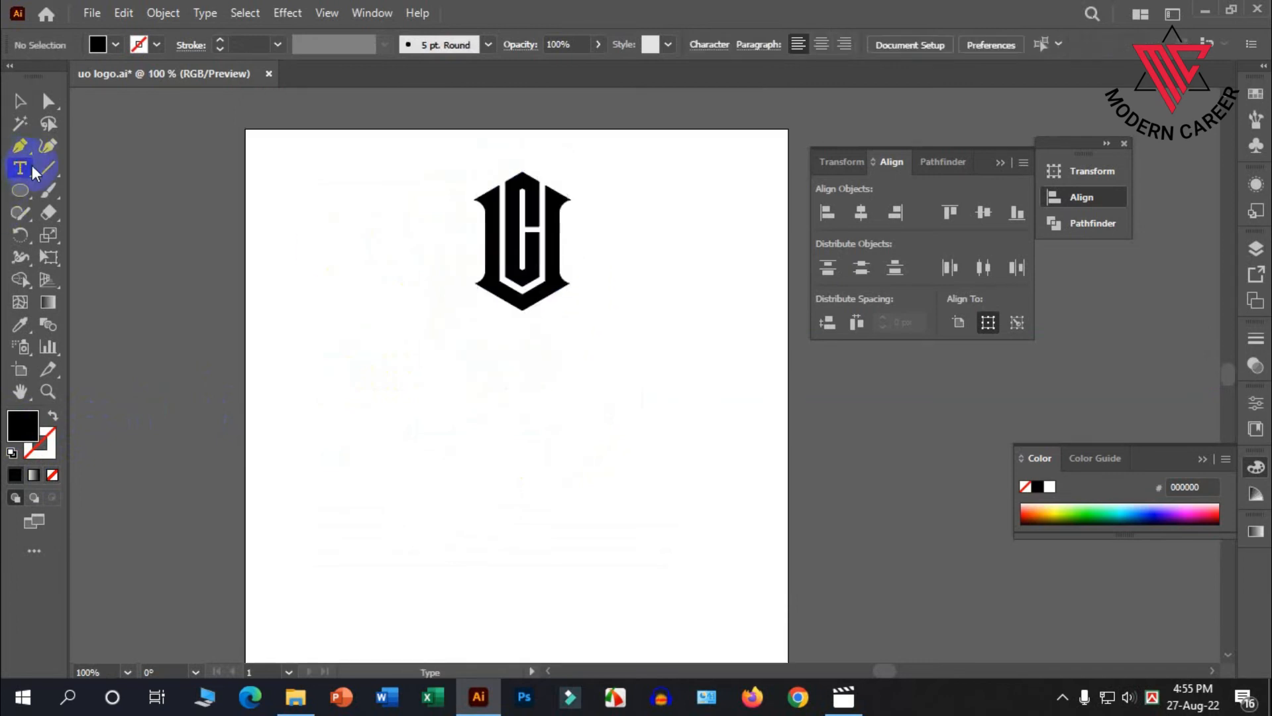
click(388, 358)
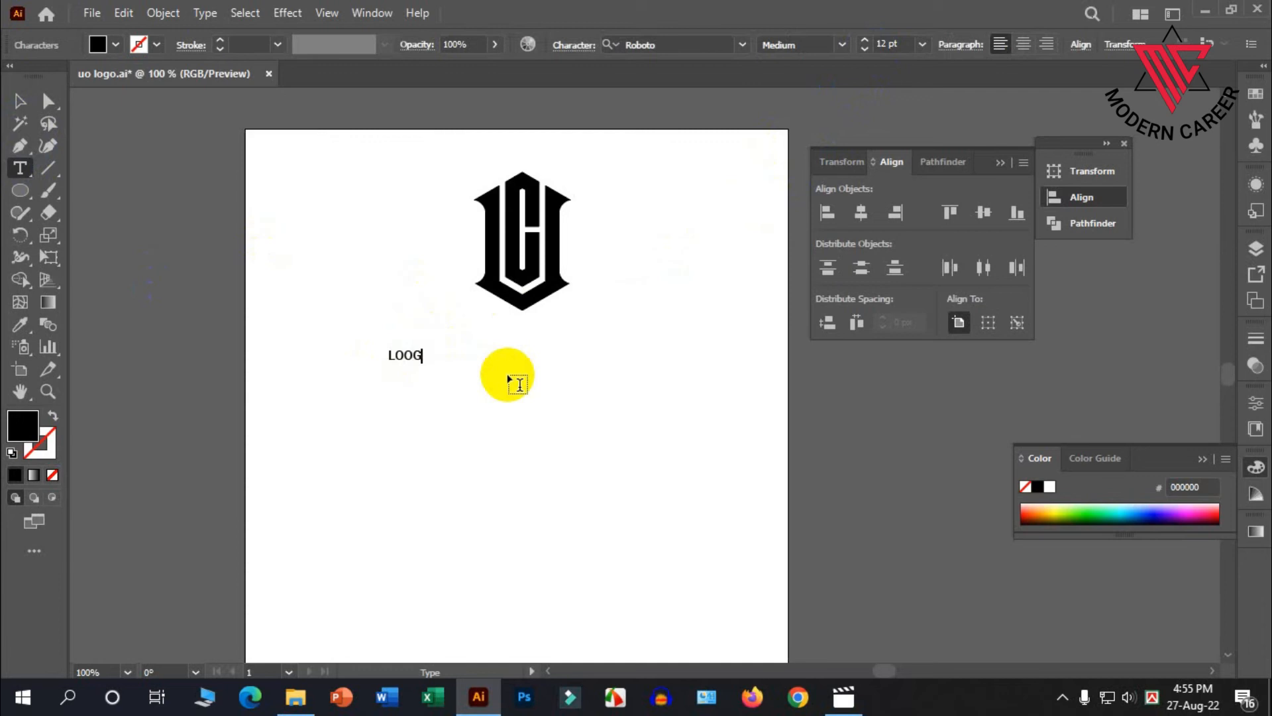
click(20, 100)
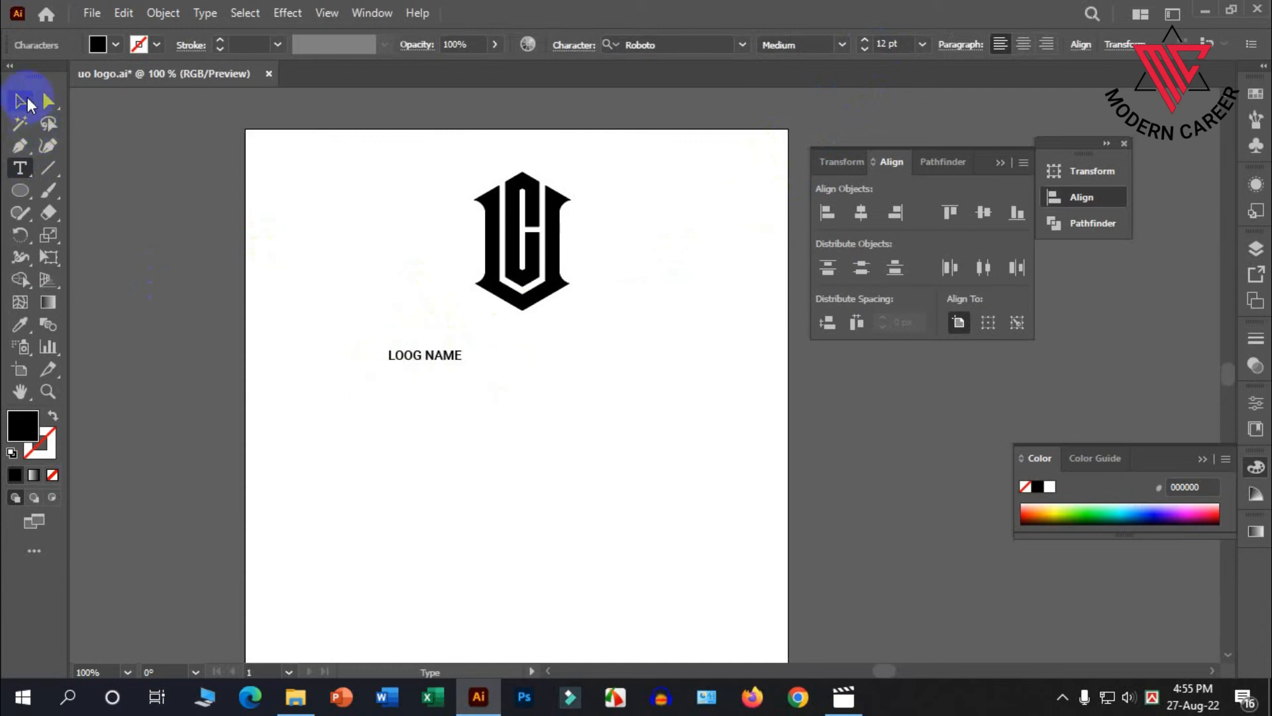
click(449, 363)
drag(462, 362, 560, 333)
Step: Add the text "MOTO" and centre it beneath the logo name
key(t)
click(434, 395)
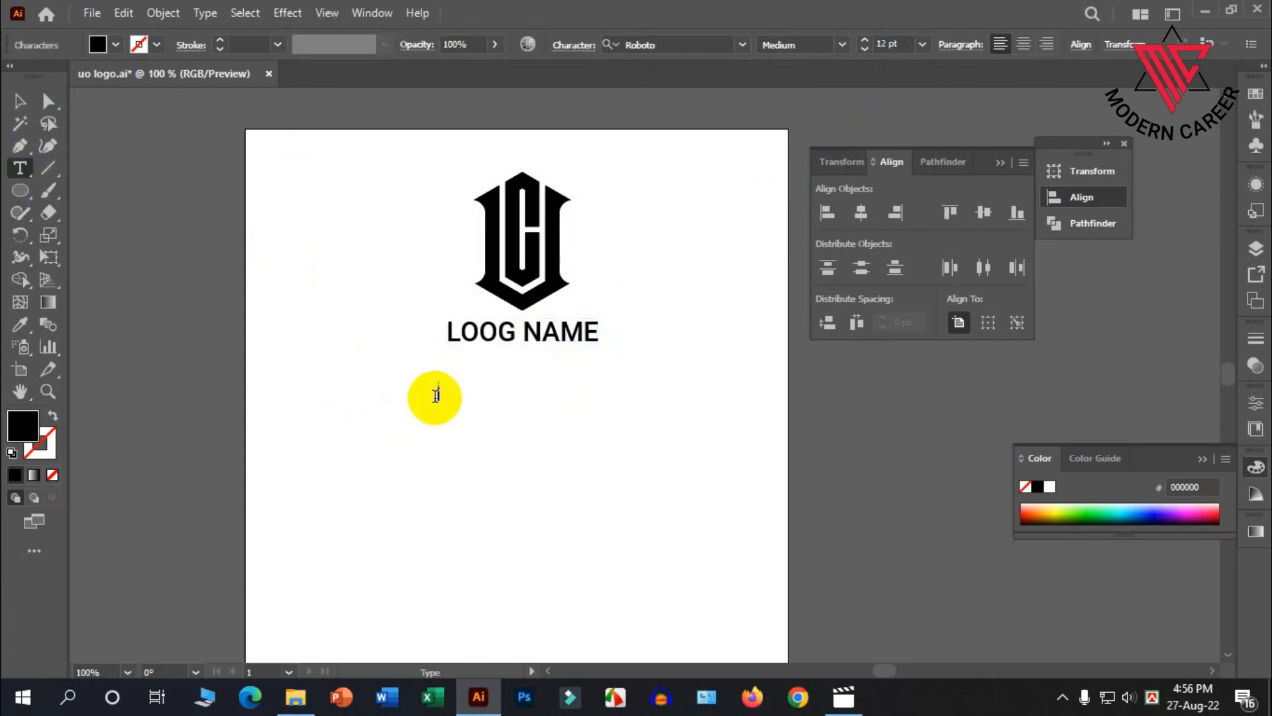
text(MOTO)
click(20, 101)
drag(453, 395, 522, 364)
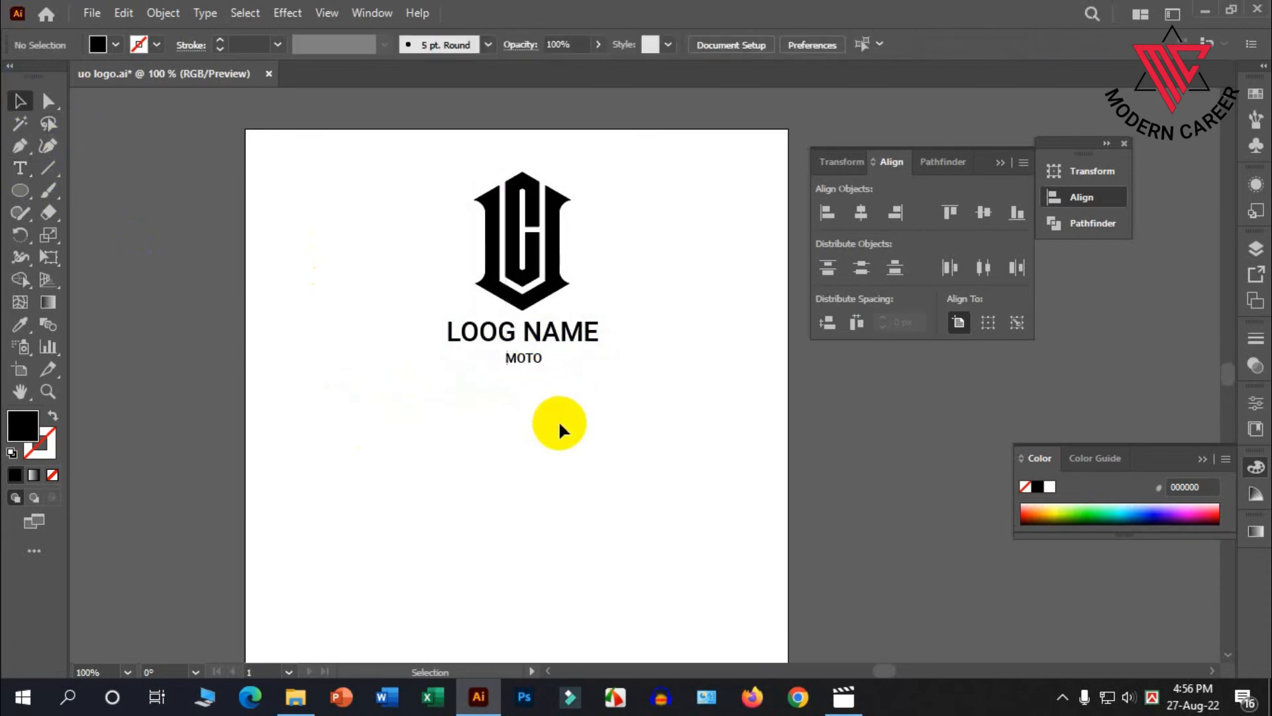
Step: Try to align the logo, name and motto to each other both horizontally and vertically
key(ctrl+a)
click(626, 44)
click(705, 45)
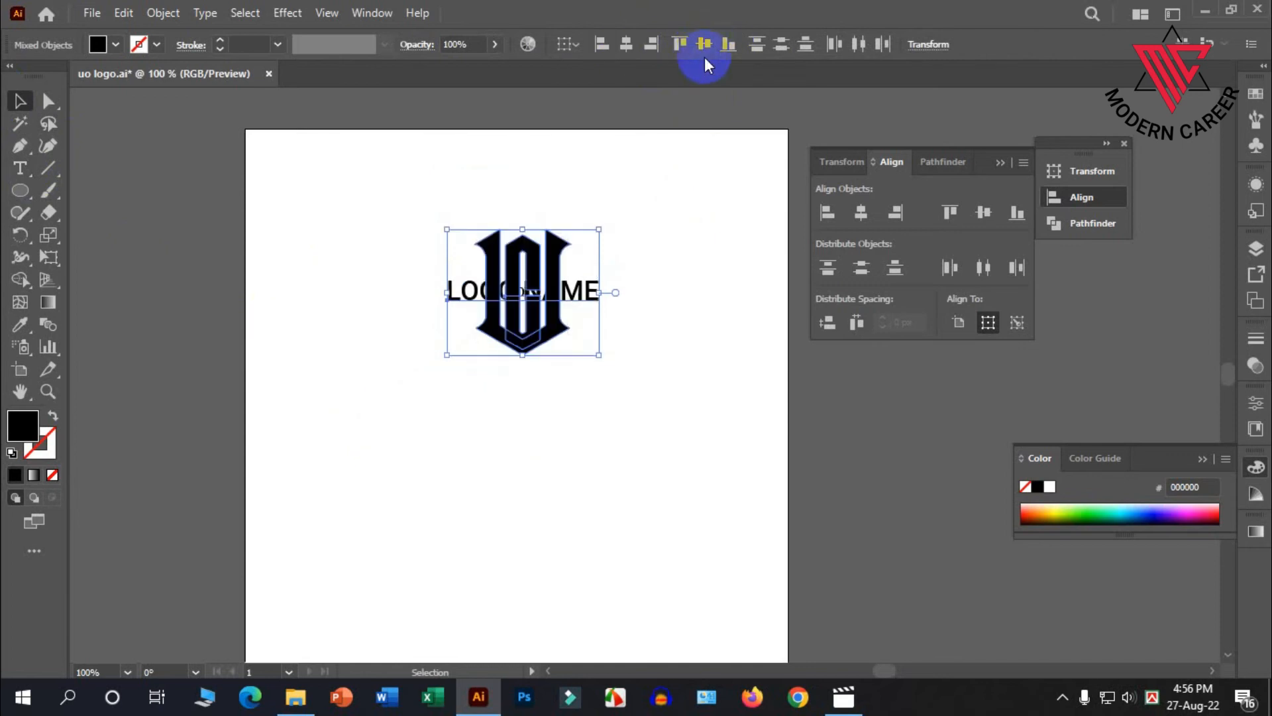
key(ctrl+z)
Step: Group the shapes of the logo symbol and centre it with the name and motto along a common vertical axis
click(511, 159)
drag(587, 268, 587, 269)
right_click(553, 229)
click(622, 344)
click(570, 432)
key(ctrl+a)
click(611, 375)
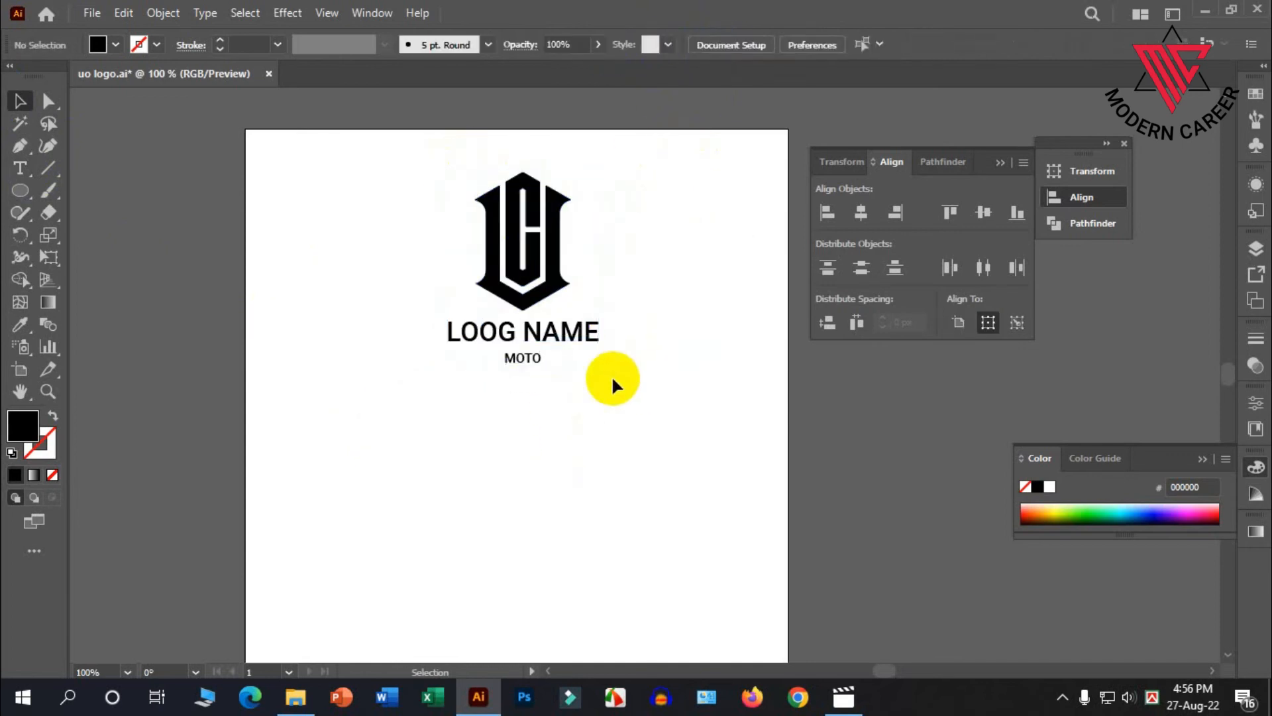
Step: Draw a thin black rectangle as a horizontal line across the motto, as wide as the logo name
key(z)
scroll(607, 372, up, 5)
key(super)
click(687, 409)
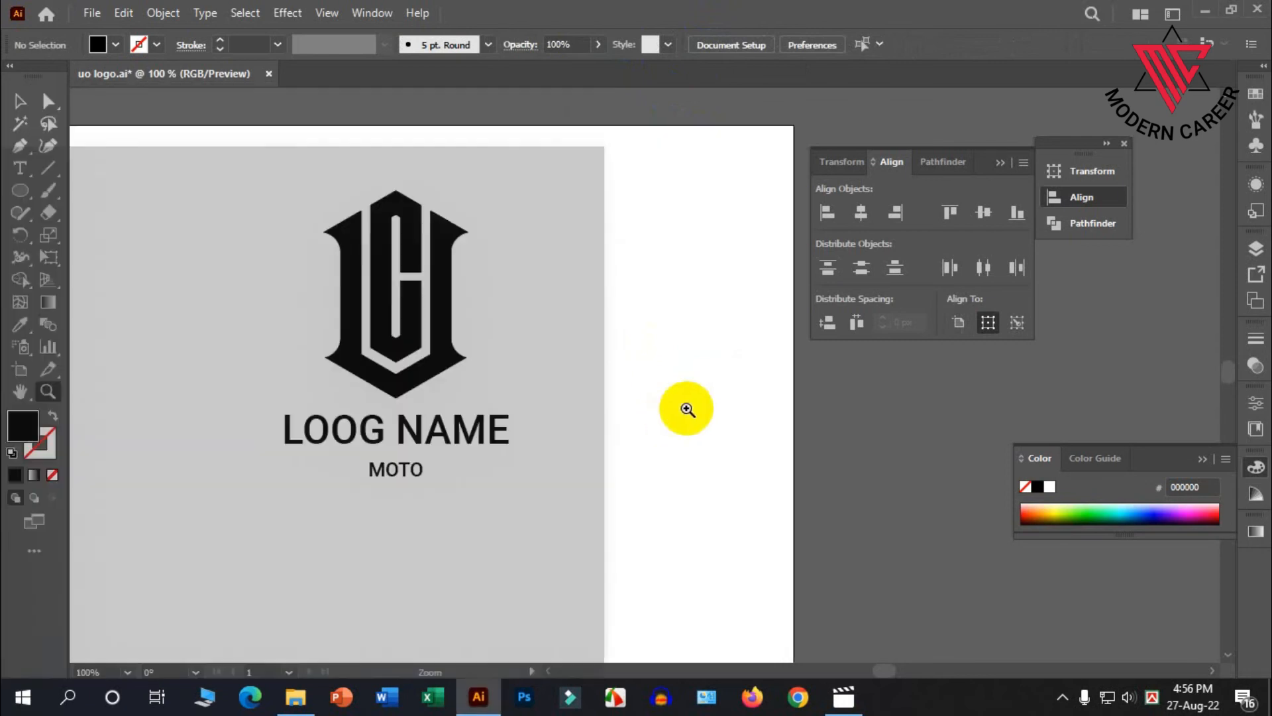
click(21, 101)
scroll(645, 412, down, 2)
scroll(547, 432, up, 2)
click(528, 440)
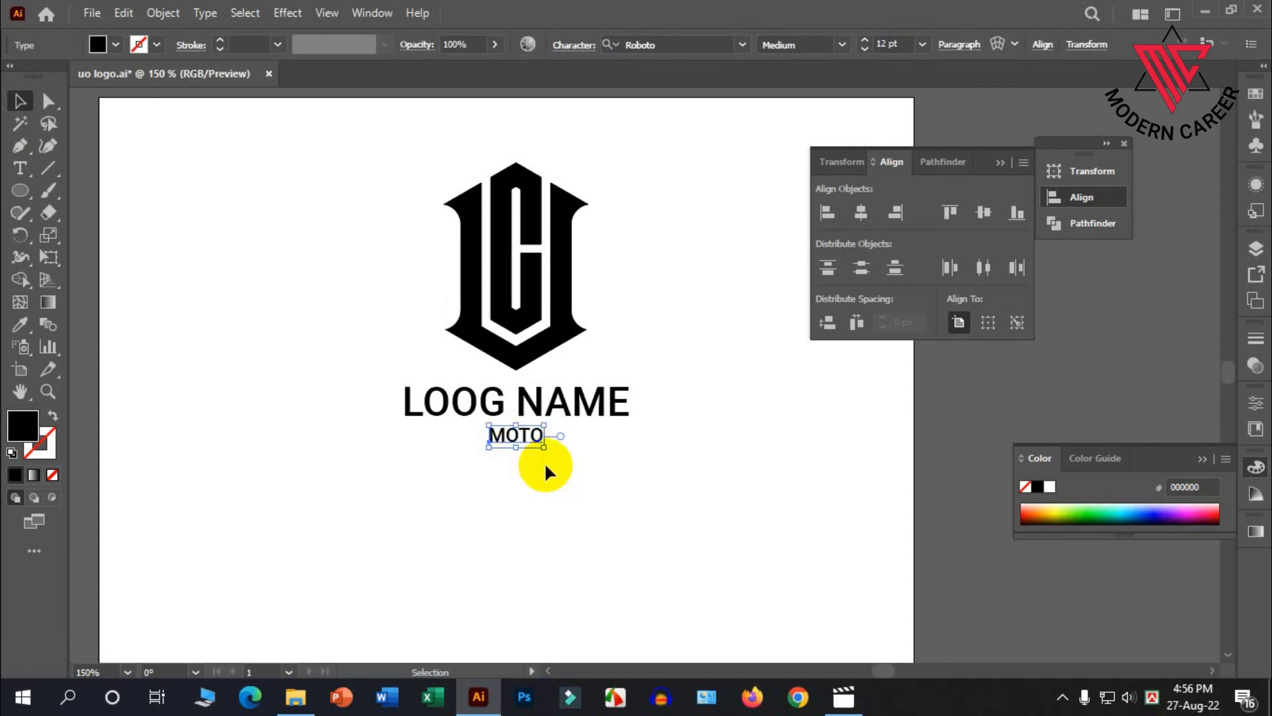
click(505, 527)
drag(21, 191, 79, 189)
click(79, 189)
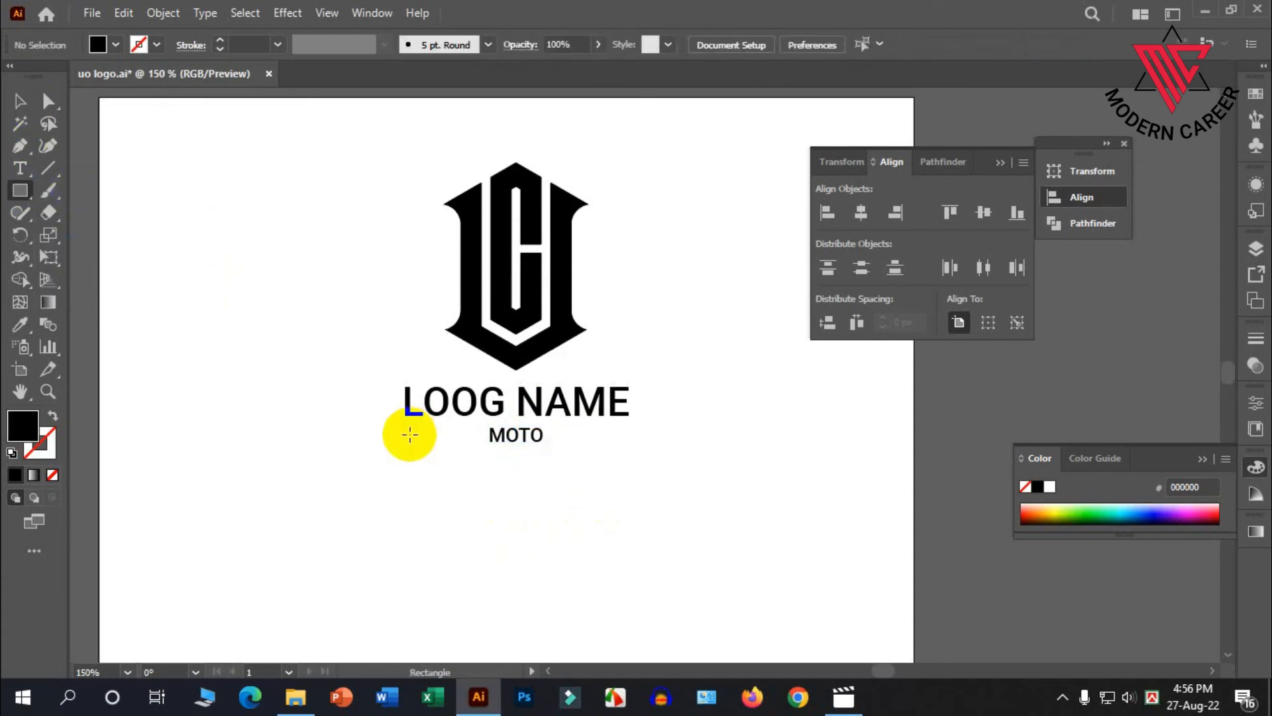
drag(407, 433, 630, 435)
click(19, 100)
click(301, 426)
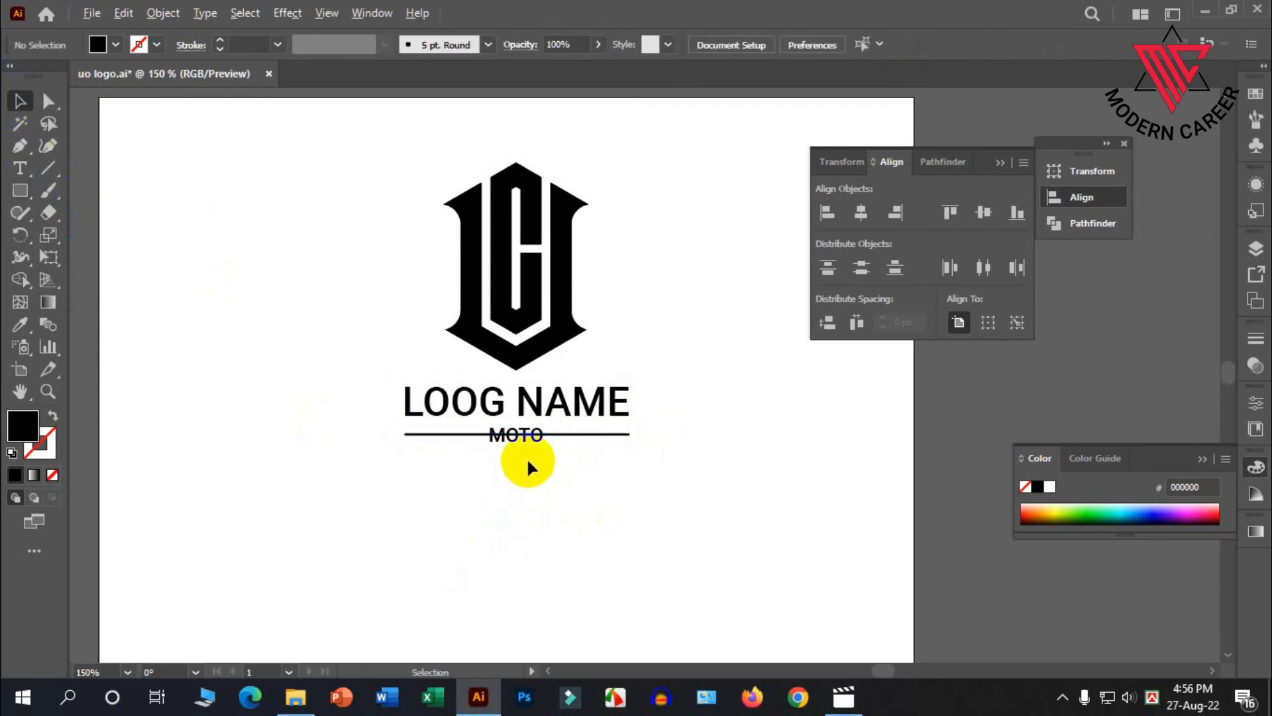
Step: Nudge the thin line down so it runs through the middle of the motto text
scroll(527, 452, up, 3)
click(410, 408)
key(Down)
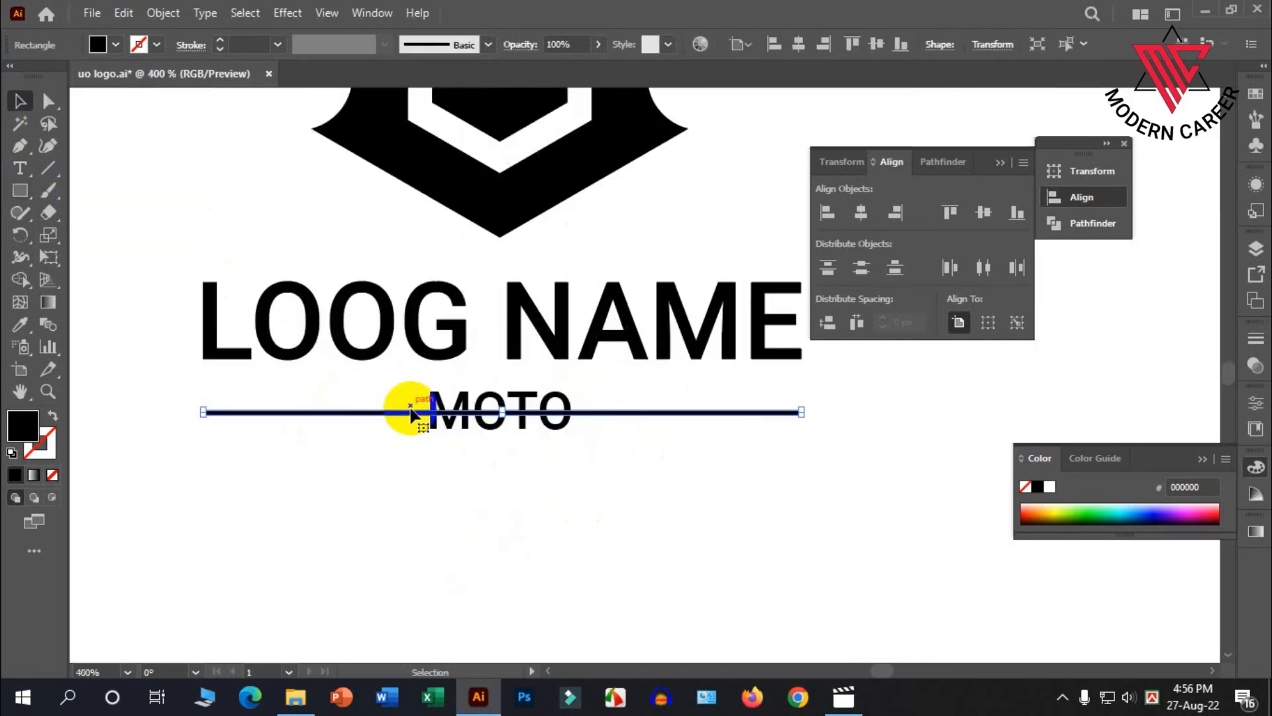
Step: Draw a black rectangle that covers the motto text with a small margin on every side
drag(20, 190, 53, 192)
drag(424, 383, 596, 443)
key(v)
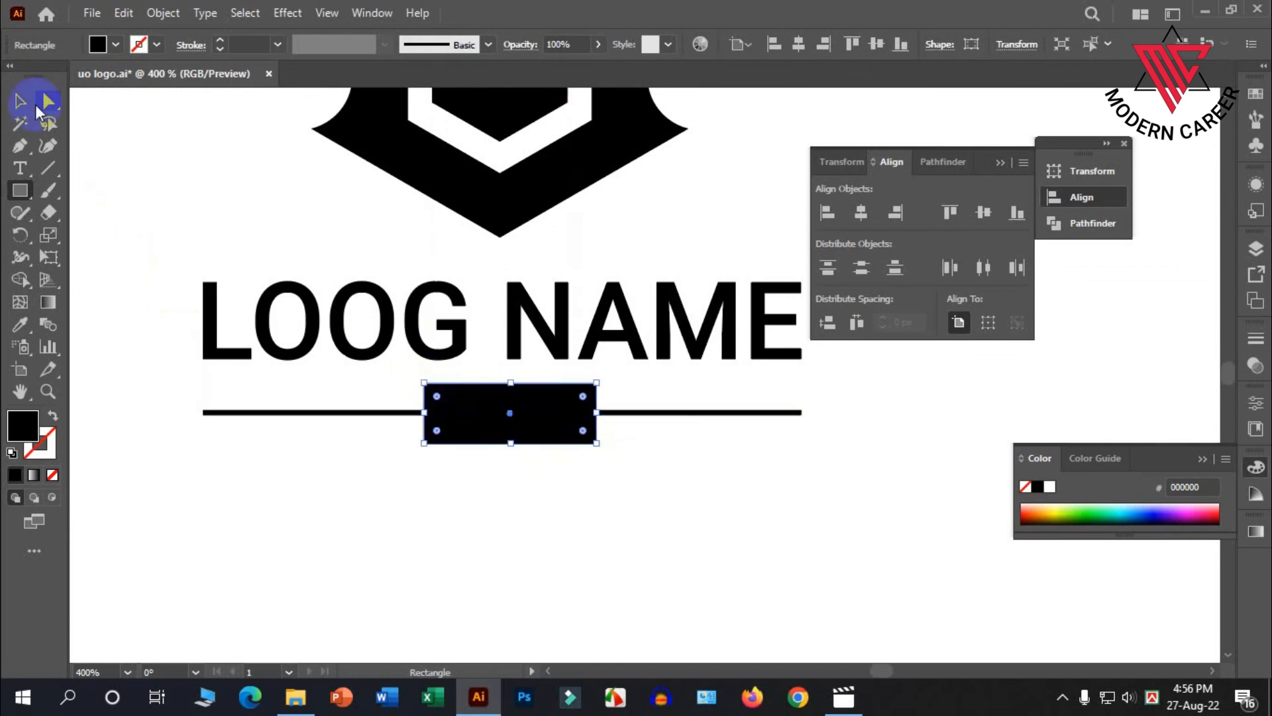
Step: Centre the covering rectangle horizontally on the motto text while keeping it over the thin line
click(469, 414)
drag(469, 414, 511, 412)
click(553, 534)
click(506, 428)
drag(505, 503, 522, 422)
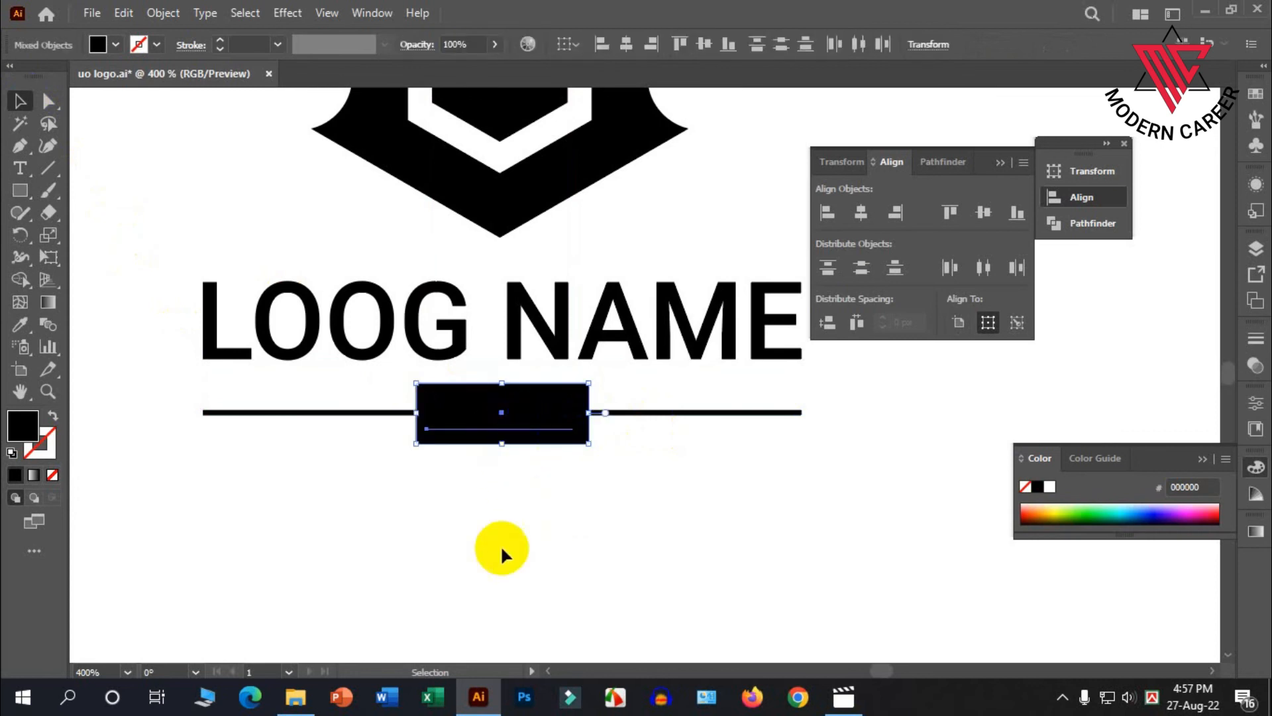
click(577, 397)
drag(517, 483, 464, 390)
click(479, 487)
Step: Divide the covering rectangle and the thin line with Pathfinder and ungroup the resulting pieces
click(558, 393)
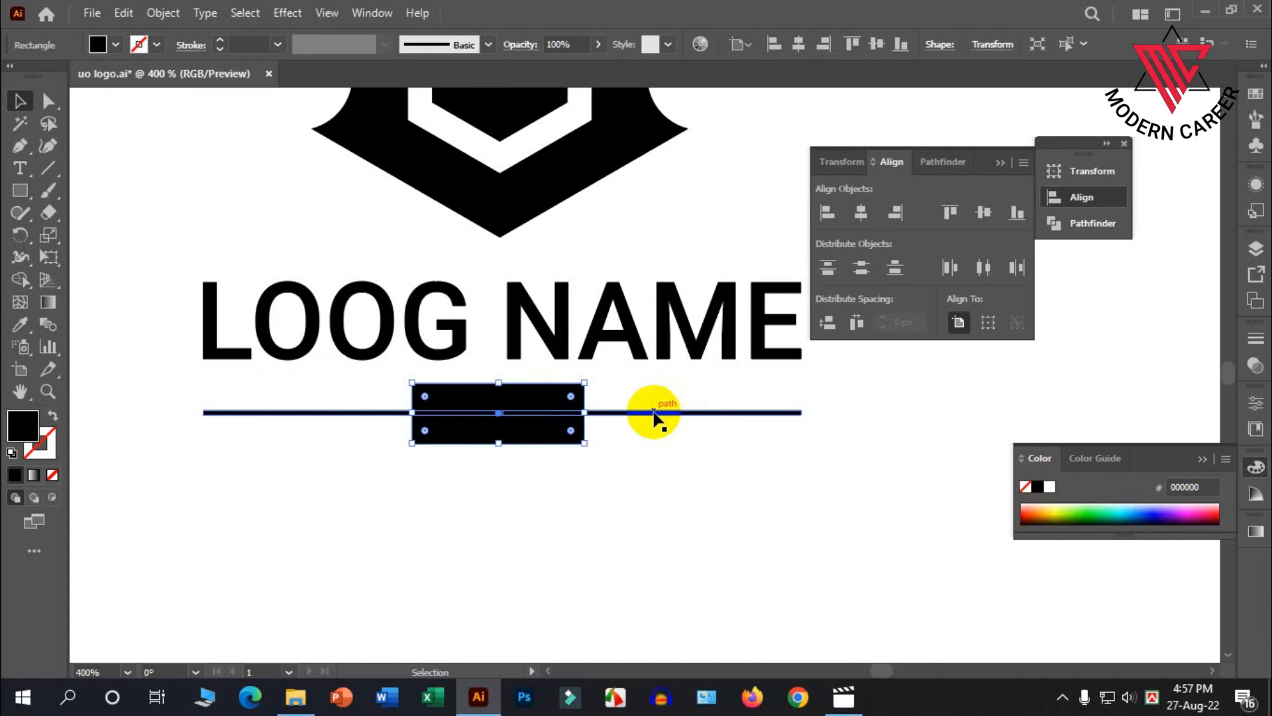
shift+click(646, 417)
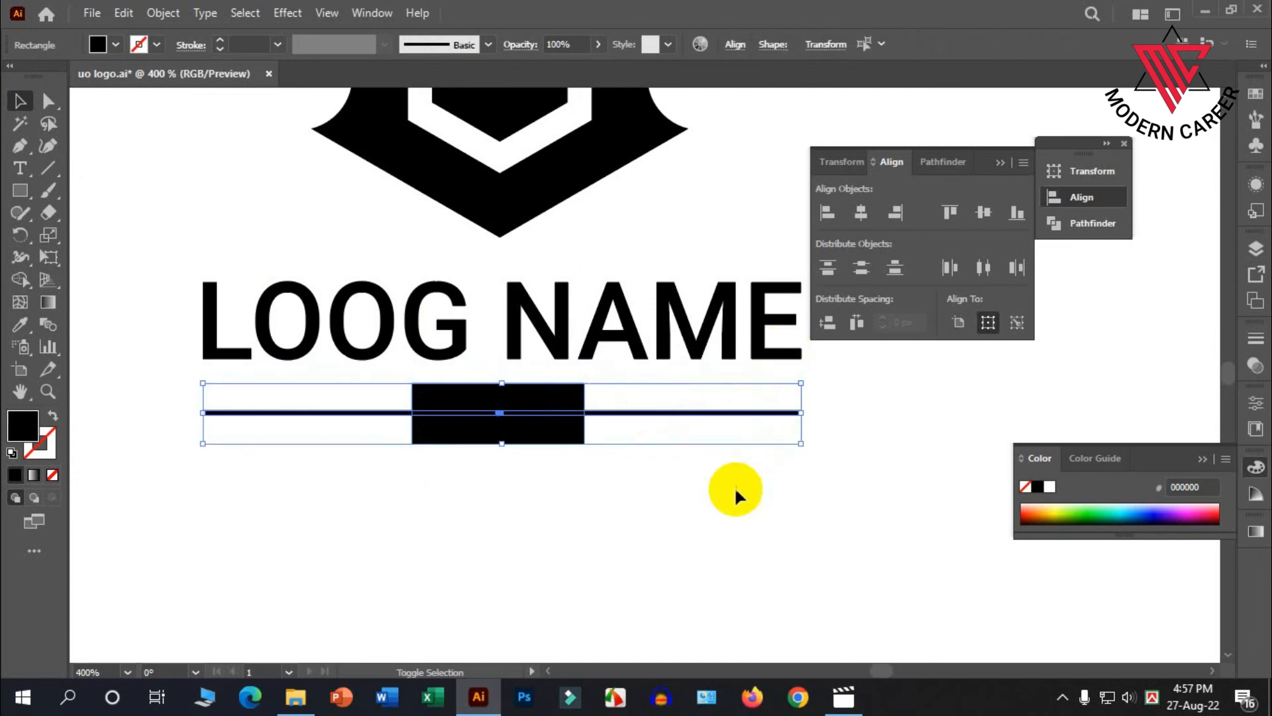
click(1054, 224)
click(840, 260)
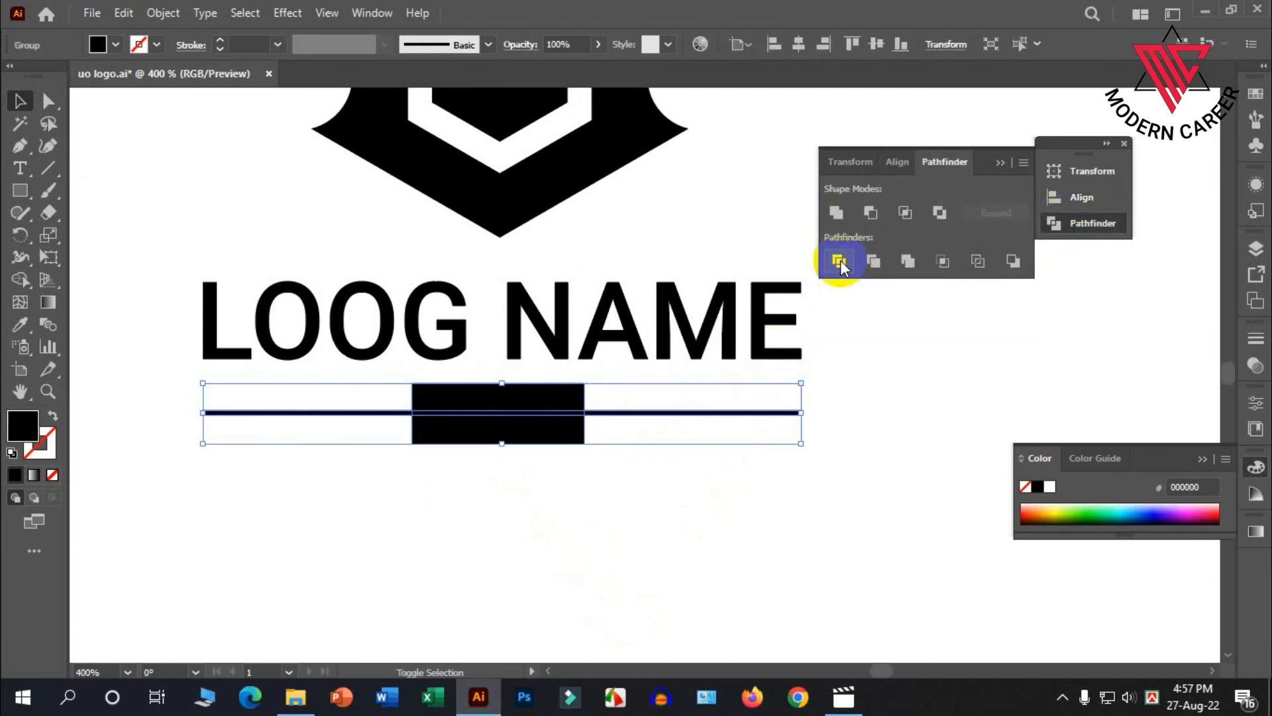
right_click(590, 366)
click(609, 232)
Step: Delete the divided rectangle pieces that cover the motto, keeping only the line segments beside the text
click(559, 396)
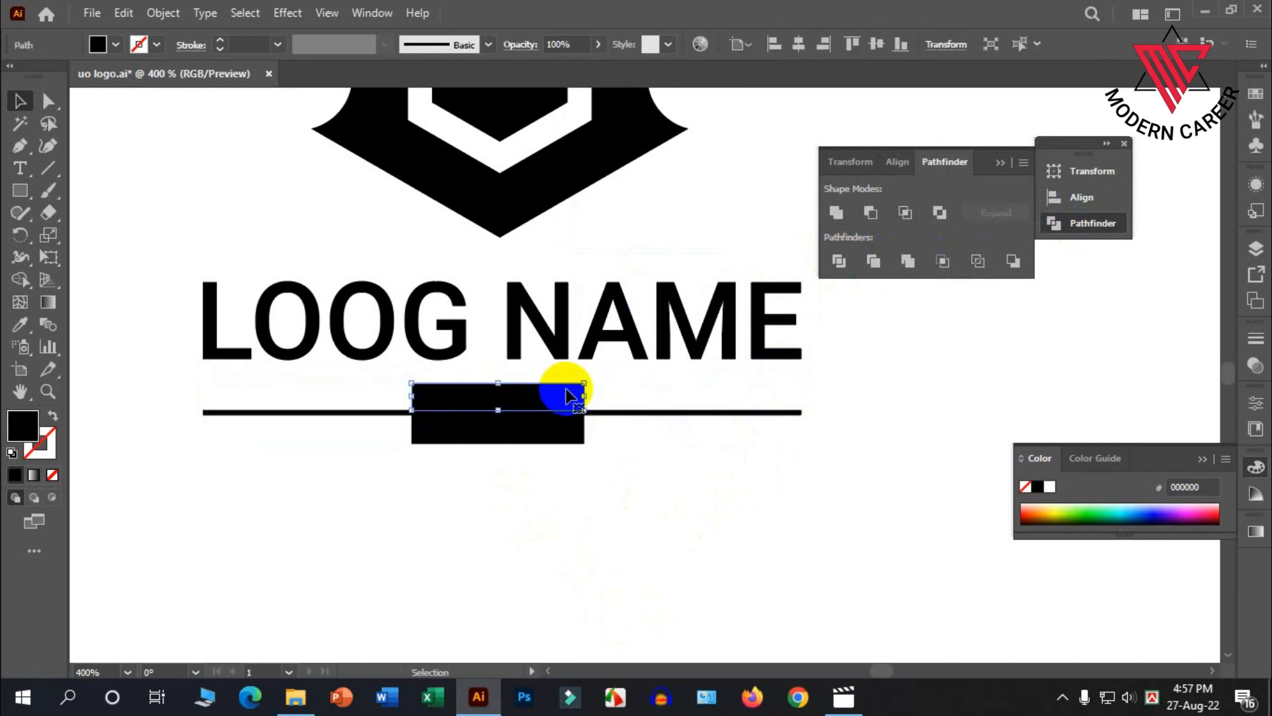
key(Delete)
click(568, 424)
key(Delete)
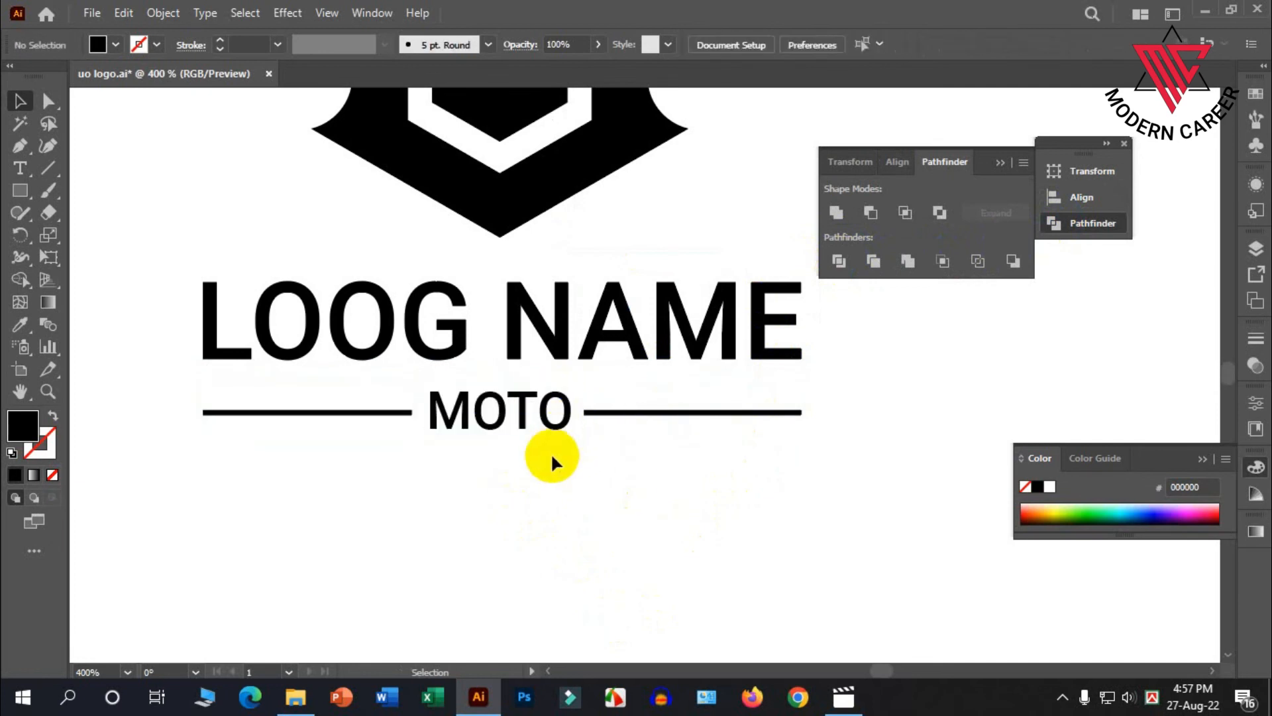
Step: Group the logo with its name, motto and lines, scale it down slightly and centre it horizontally near the artboard's top
scroll(550, 453, down, 4)
scroll(545, 457, up, 1)
drag(646, 522, 405, 279)
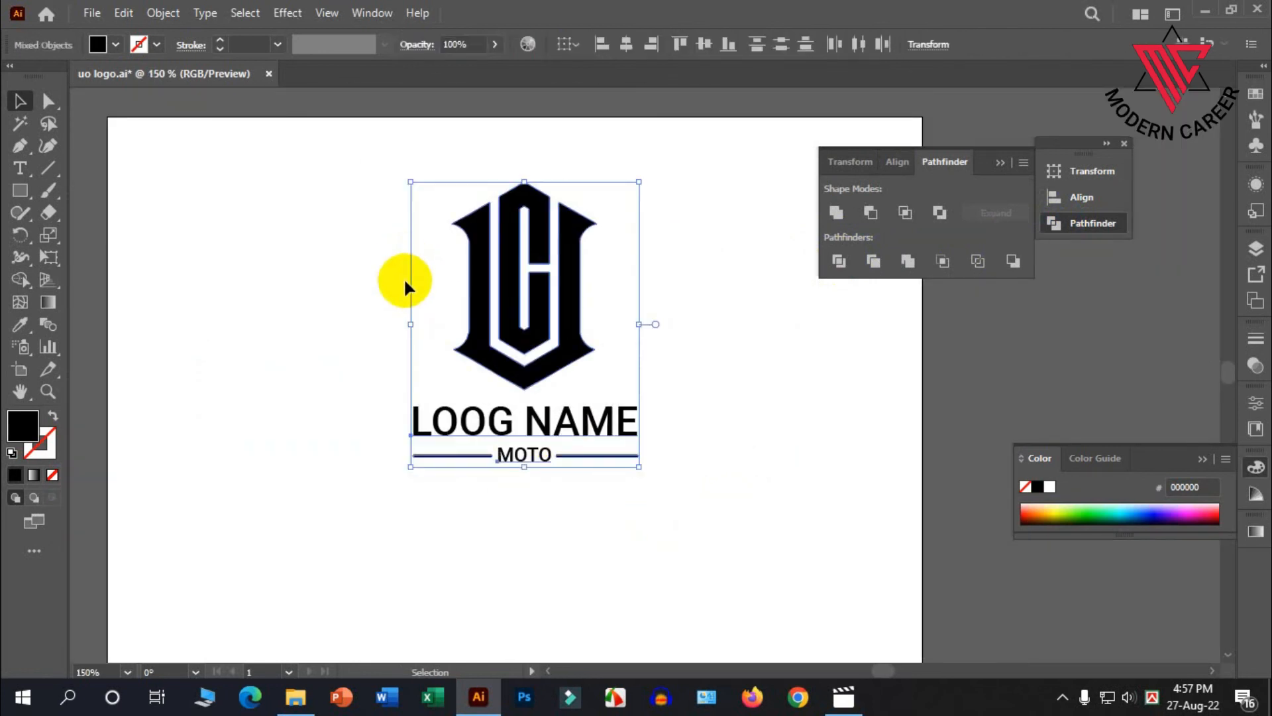
scroll(456, 480, down, 2)
click(510, 422)
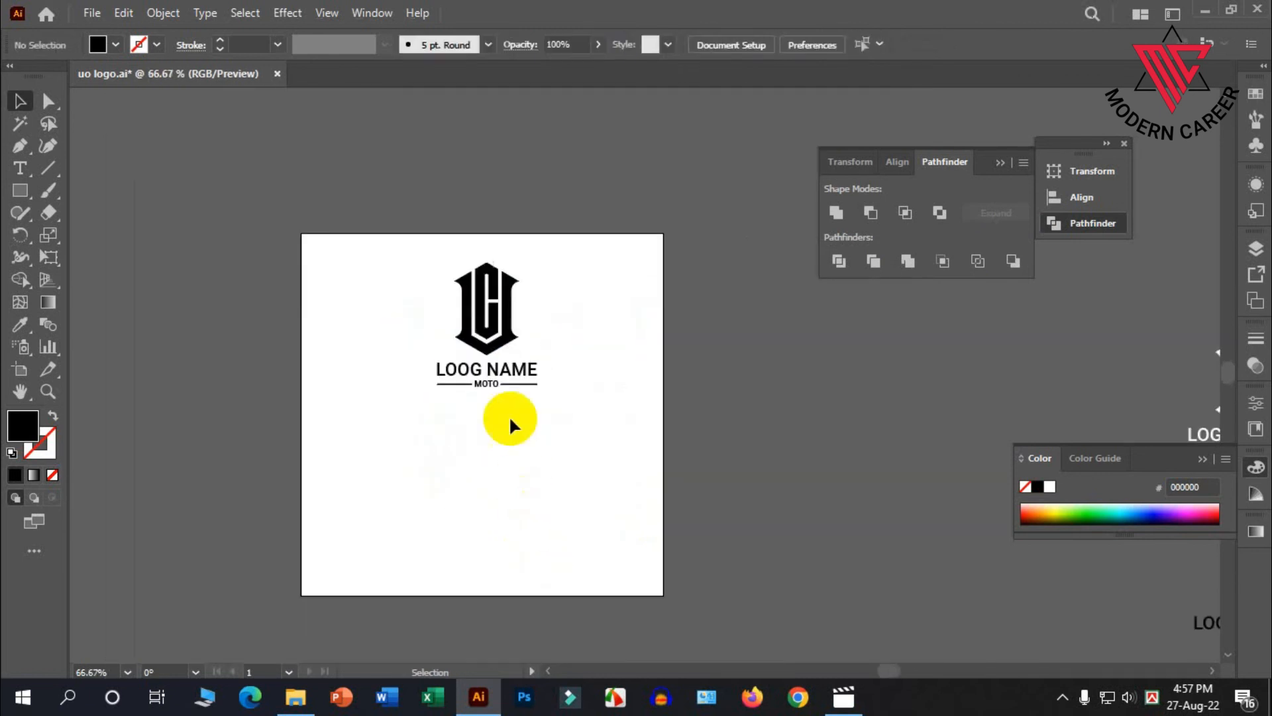
scroll(509, 418, down, 1)
click(510, 320)
drag(538, 364, 517, 322)
click(520, 329)
click(590, 414)
Step: Draw a black rectangle that fills the lower half of the artboard
drag(20, 190, 59, 190)
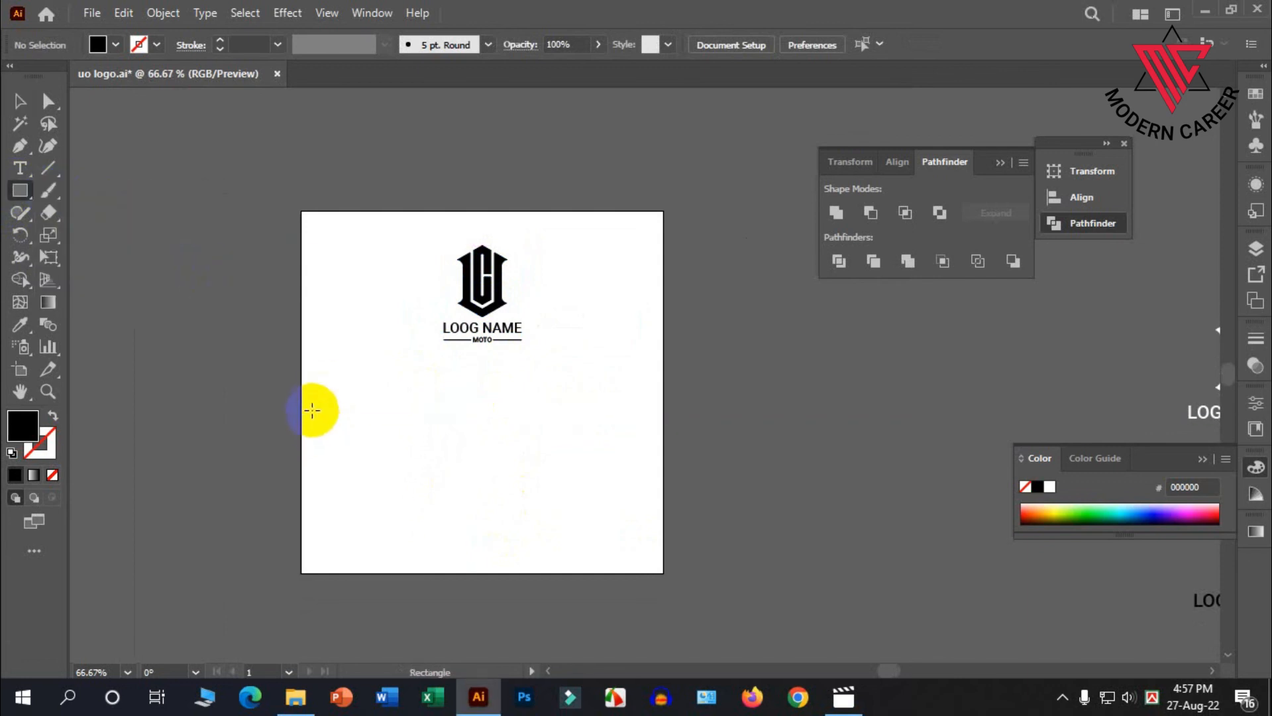
drag(304, 392, 663, 573)
click(20, 101)
Step: Duplicate the logo group straight down to the centre of the black rectangle and bring the copy to the front
click(463, 290)
click(476, 374)
click(482, 292)
drag(482, 291, 481, 481)
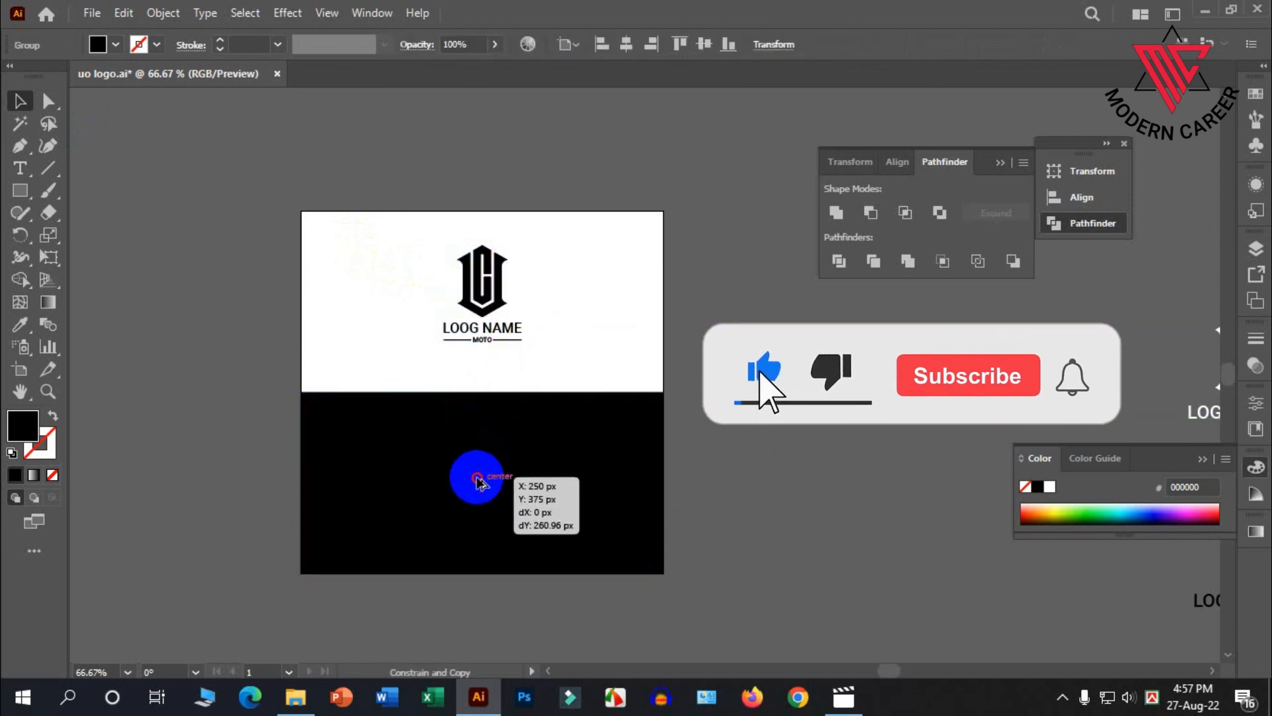
right_click(480, 478)
mouse_move(530, 381)
click(729, 382)
Step: Recolour the copied logo group white by sampling the white artboard with the Eyedropper
click(20, 324)
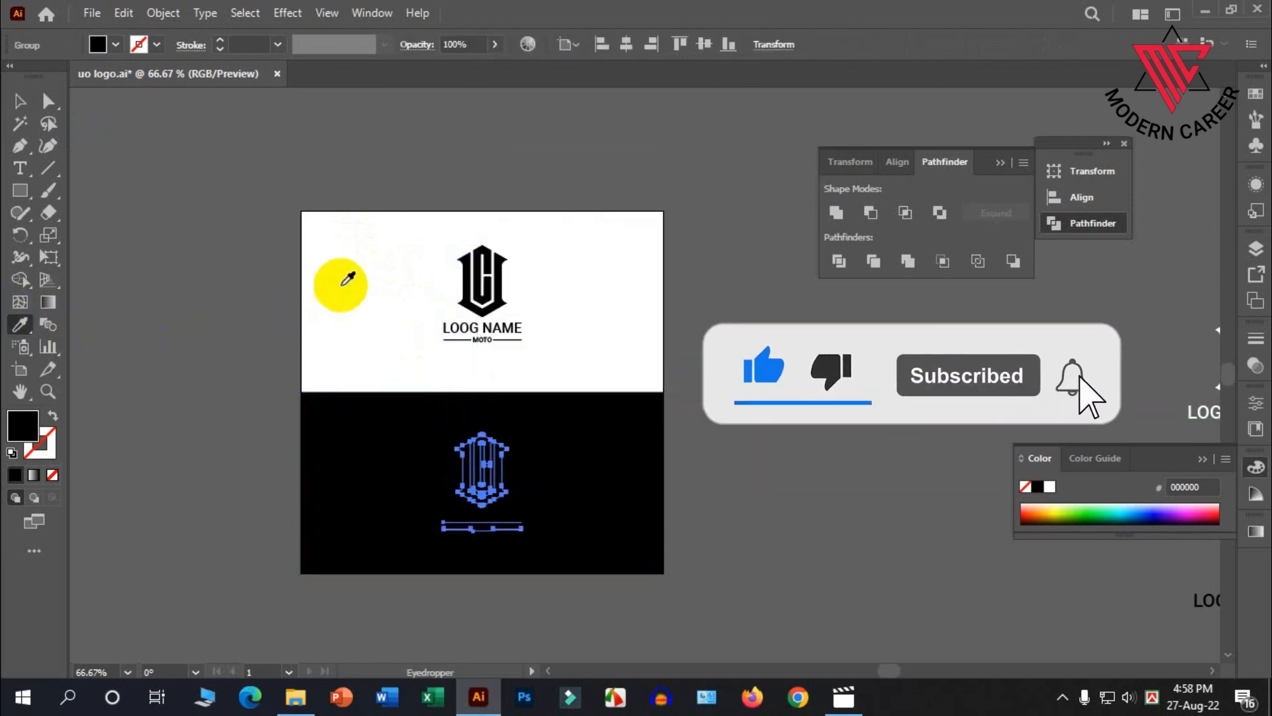
click(344, 284)
click(19, 100)
click(259, 403)
scroll(473, 372, down, 1)
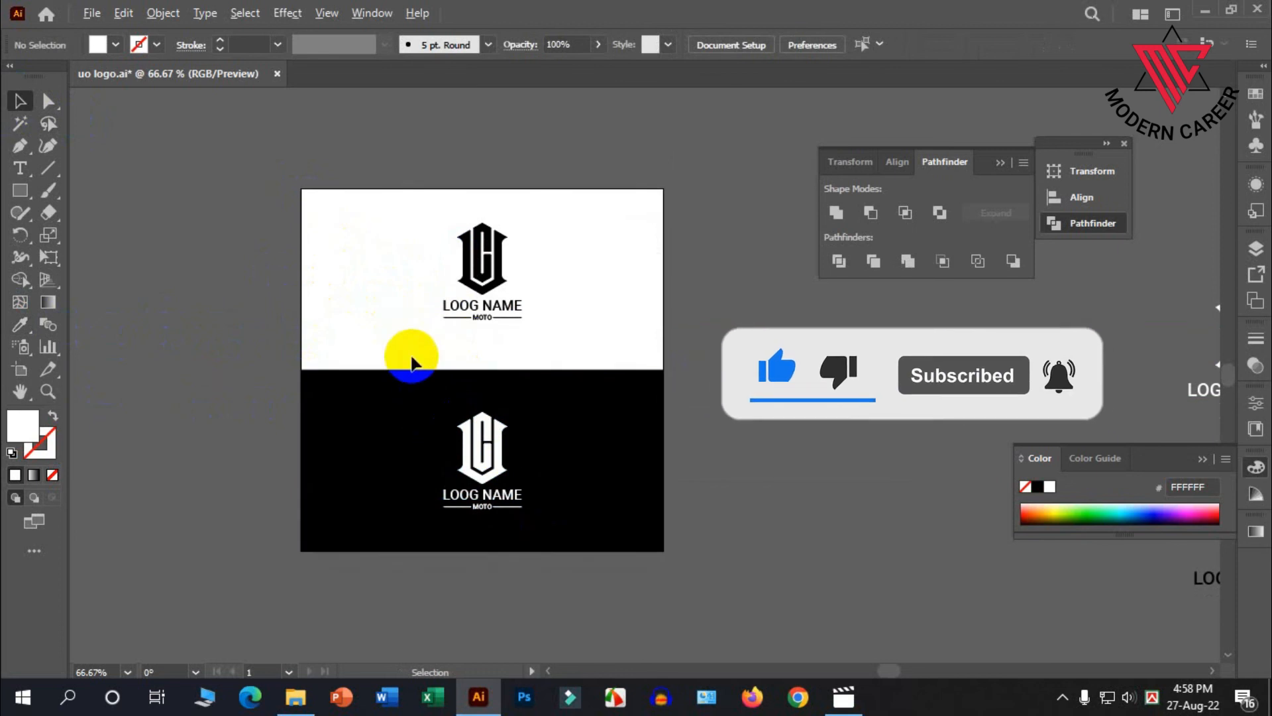
scroll(412, 358, up, 2)
scroll(412, 358, down, 1)
scroll(673, 432, down, 1)
scroll(673, 432, up, 1)
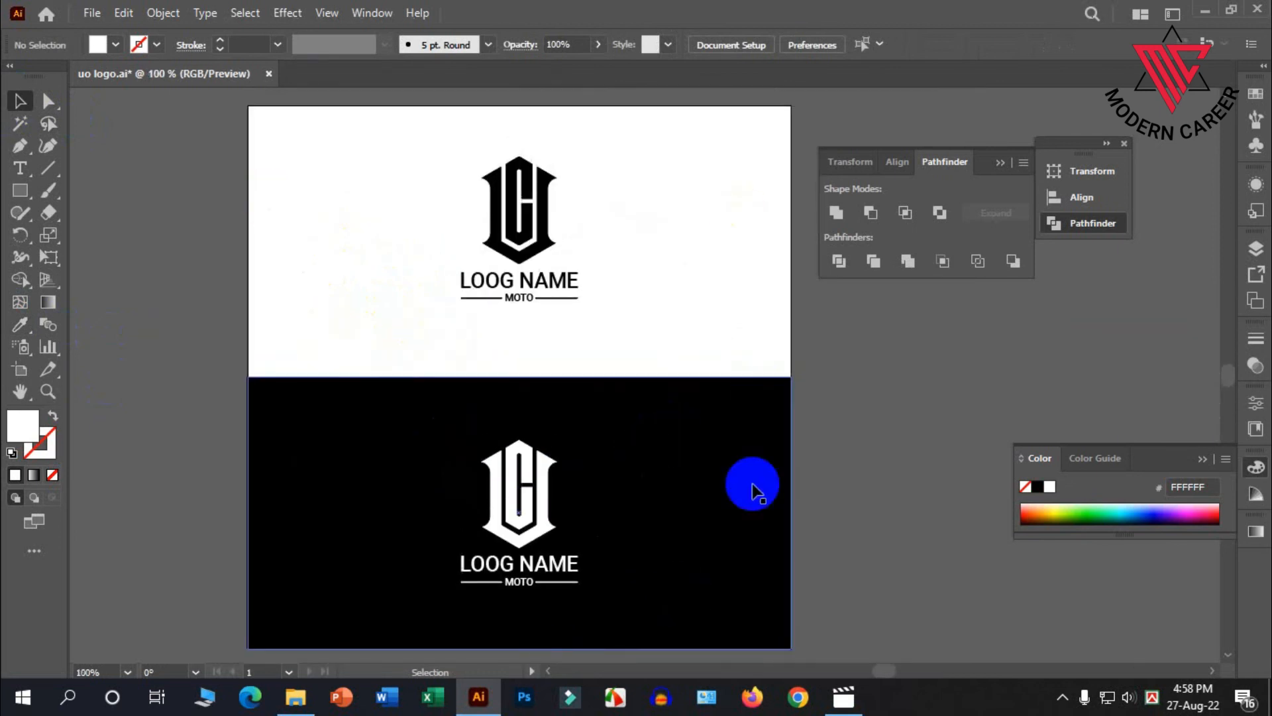